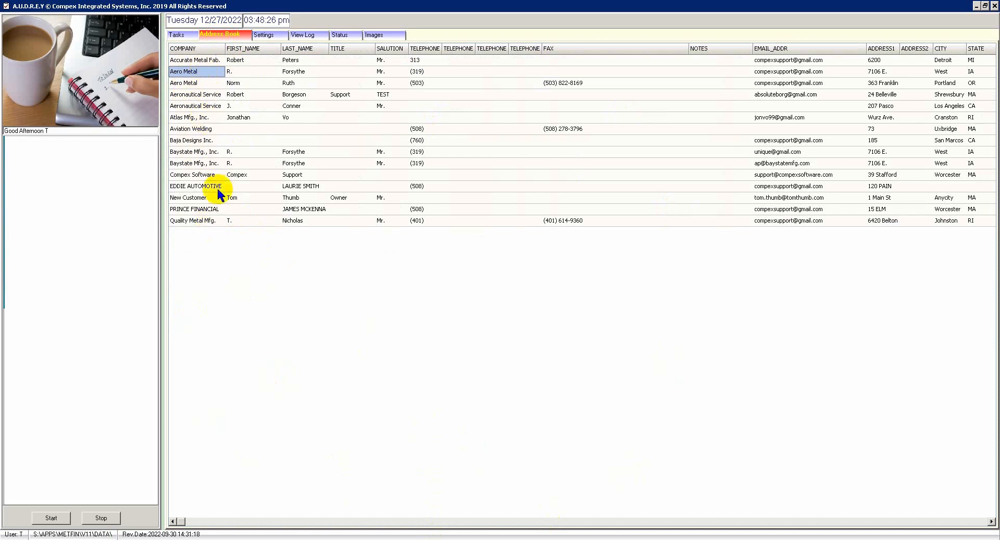
Open the Accurate Metal Fab. address book contact and inspect its company name and telephone fields.
click(203, 60)
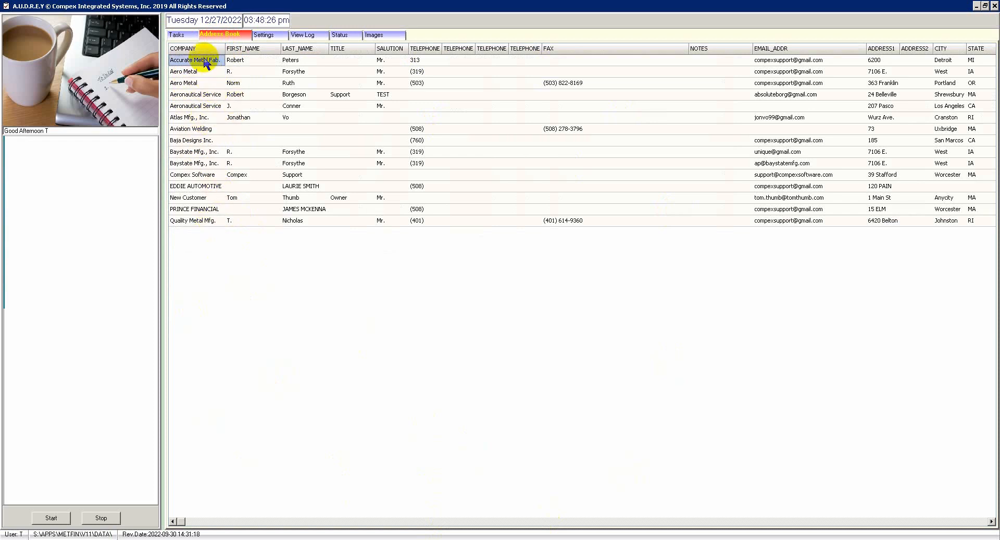
double_click(204, 60)
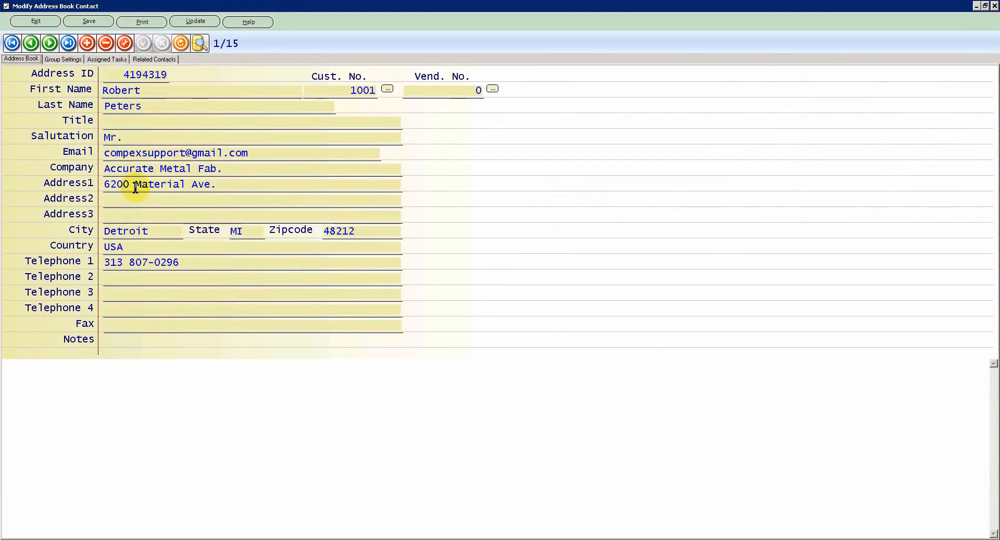
click(234, 170)
drag(233, 170, 46, 168)
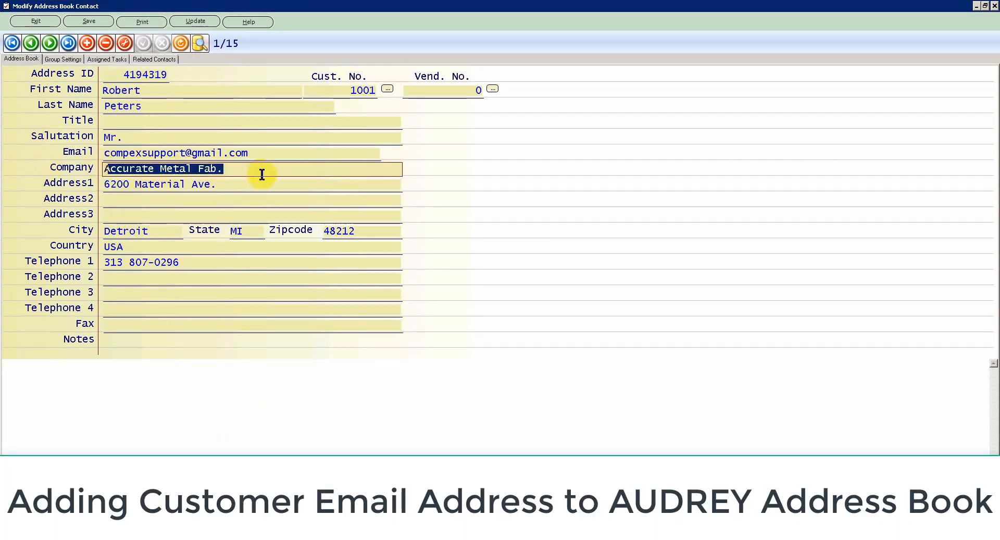
click(137, 292)
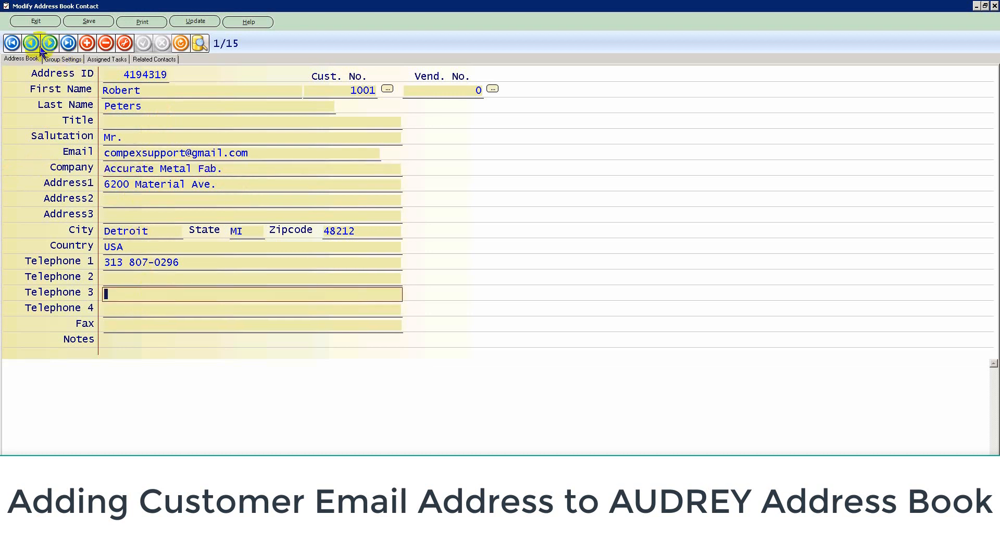
Insert a new contact record and fill it from customer Accurate Metal Fab. via the Cust. No. lookup.
click(87, 46)
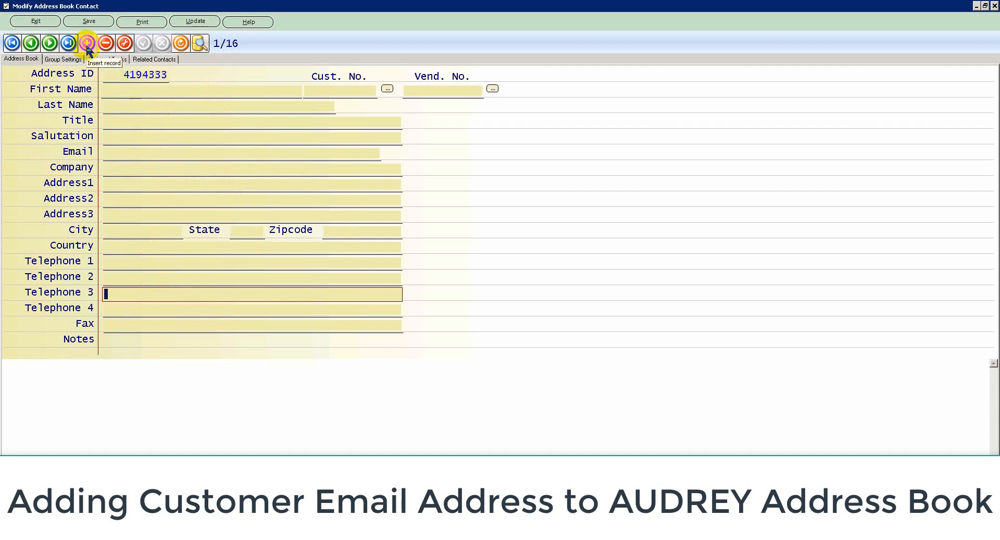
click(114, 90)
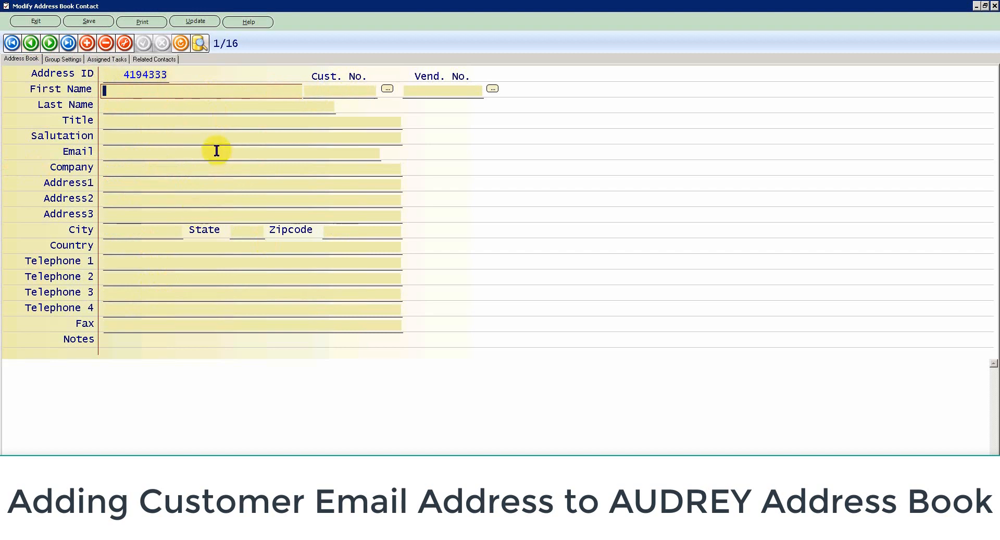
click(386, 88)
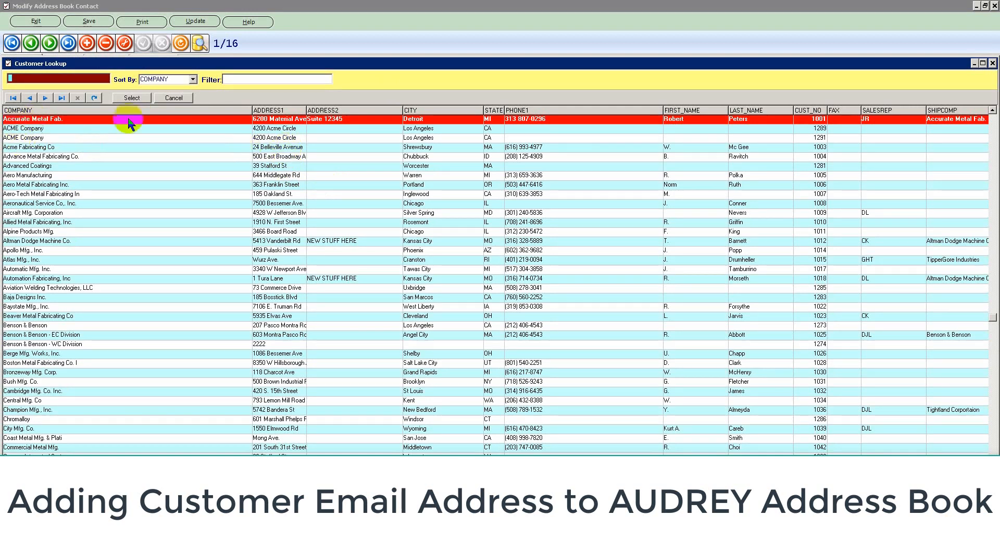
click(235, 121)
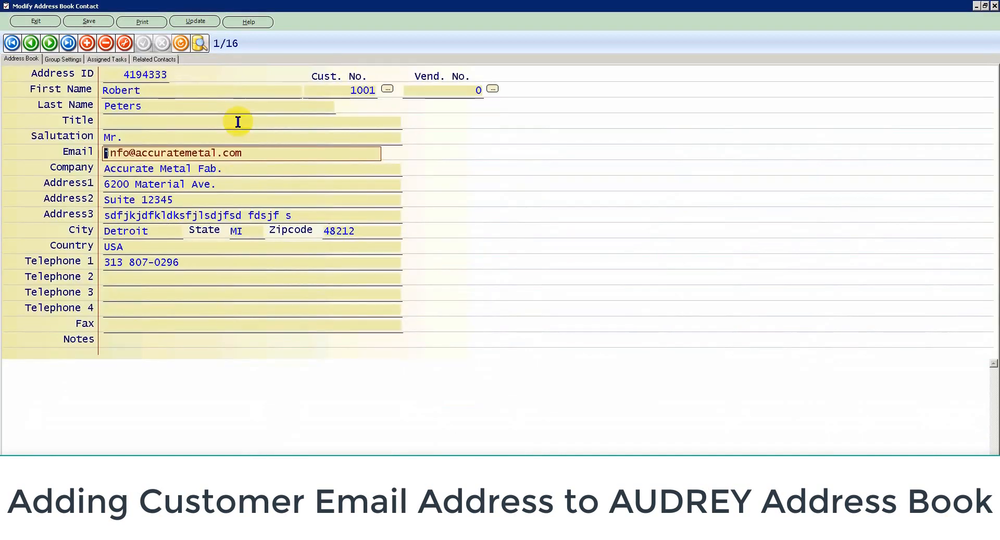
click(212, 153)
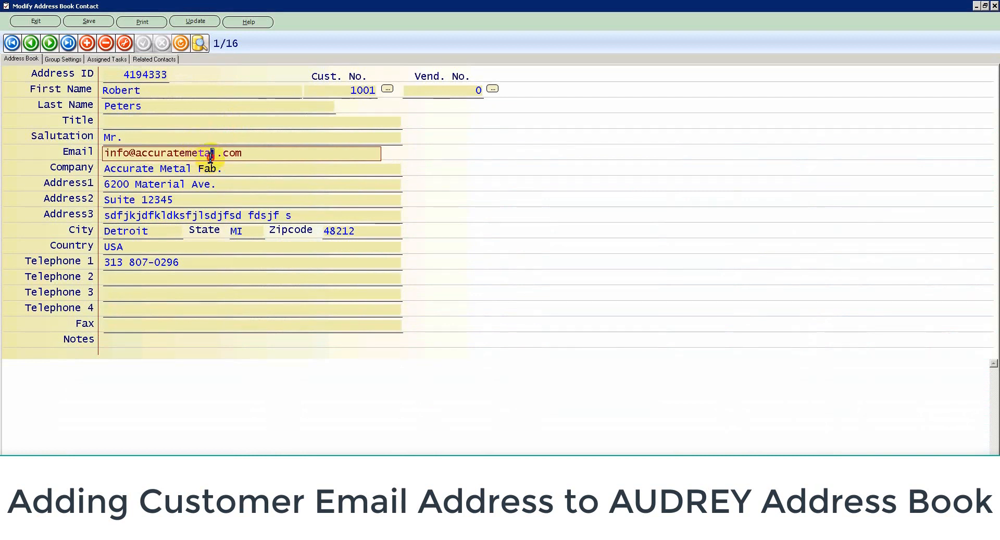
Review the new contact's company info e-mail address, then exit the contact form to the Address Book.
click(276, 152)
drag(276, 153, 126, 155)
click(127, 153)
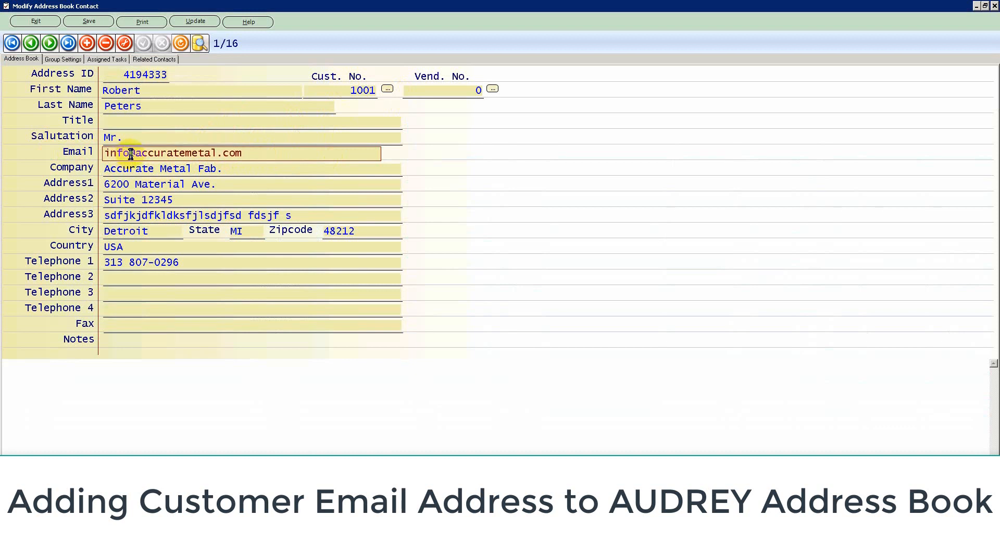
drag(131, 154, 66, 152)
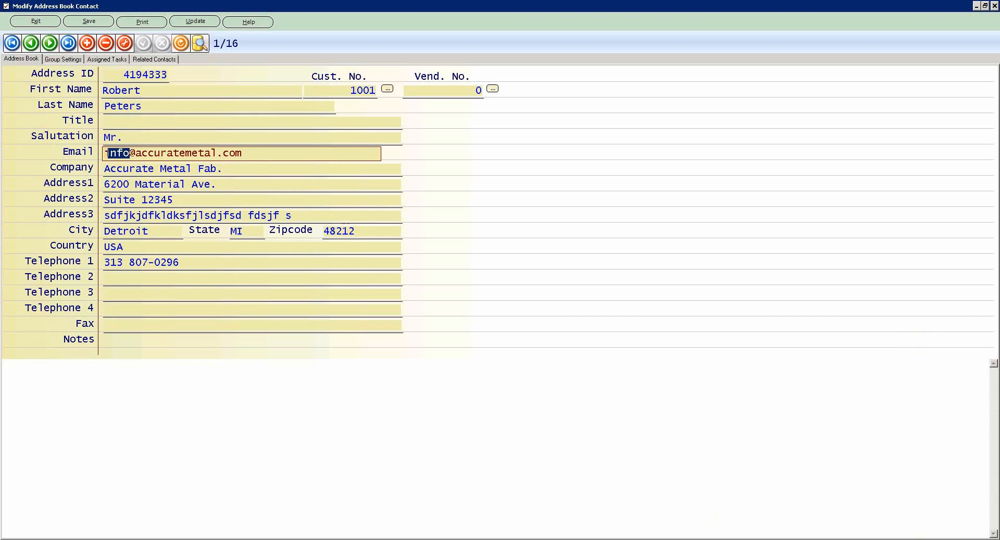
click(130, 154)
drag(129, 154, 108, 155)
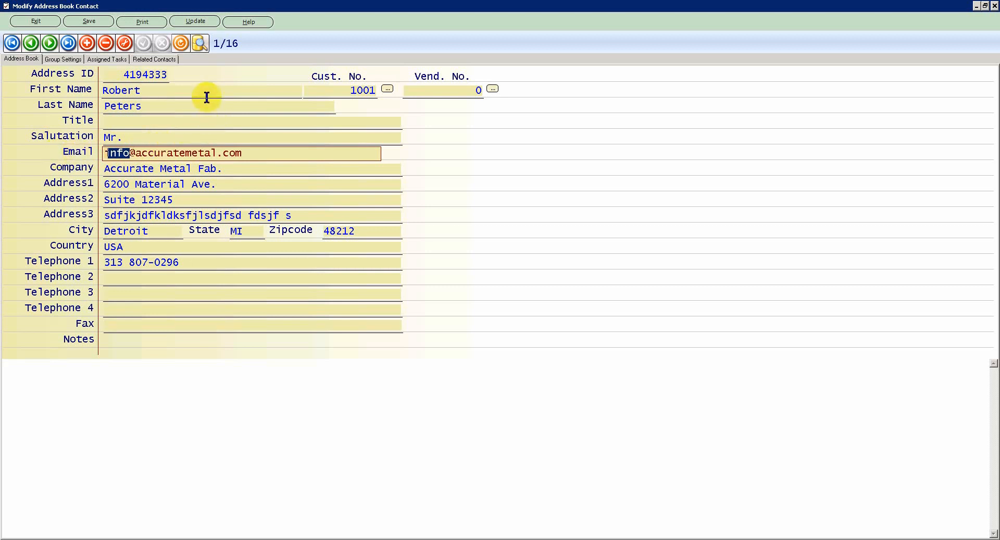
click(45, 23)
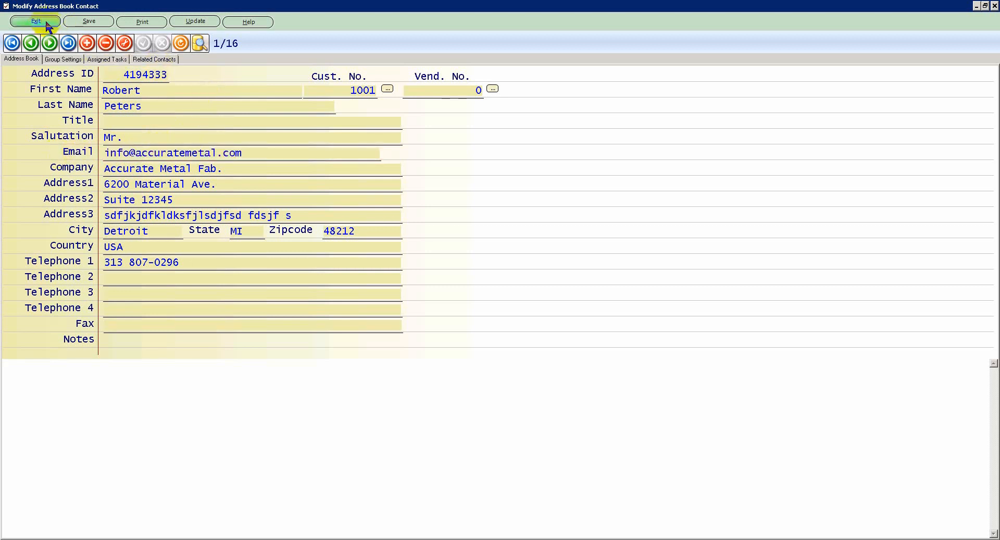
click(46, 23)
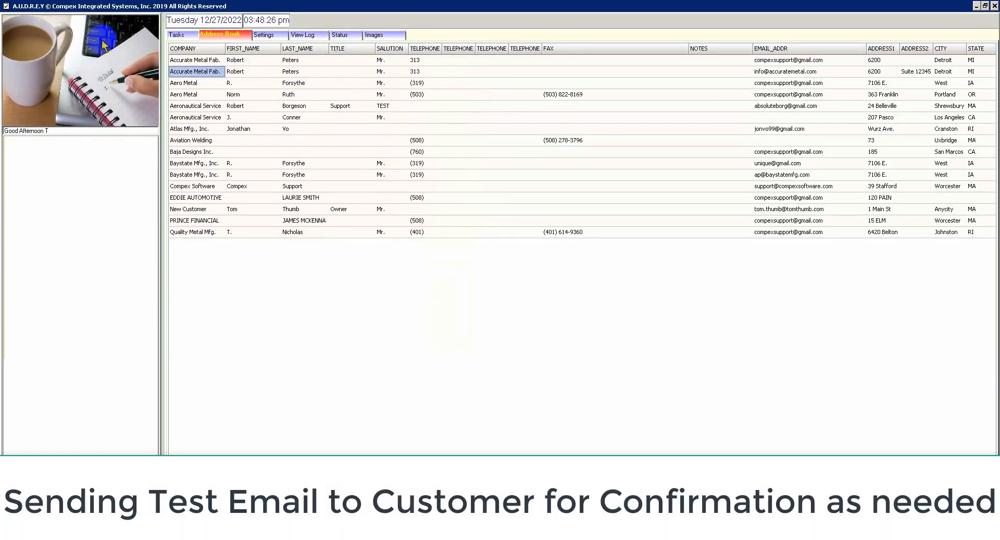
Check the Test Email Recipient in Settings, then return via Address Book to the Tasks list.
click(266, 34)
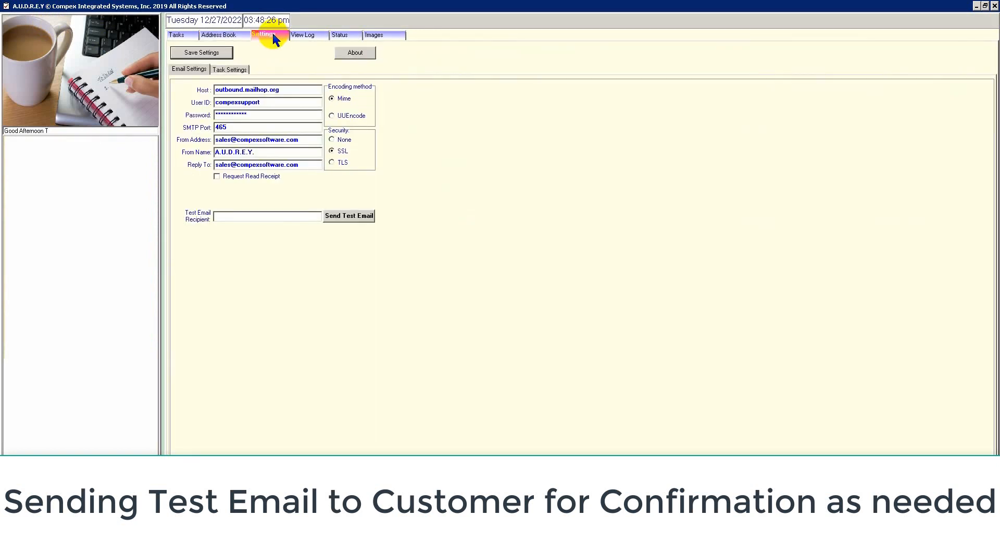
click(260, 217)
click(222, 34)
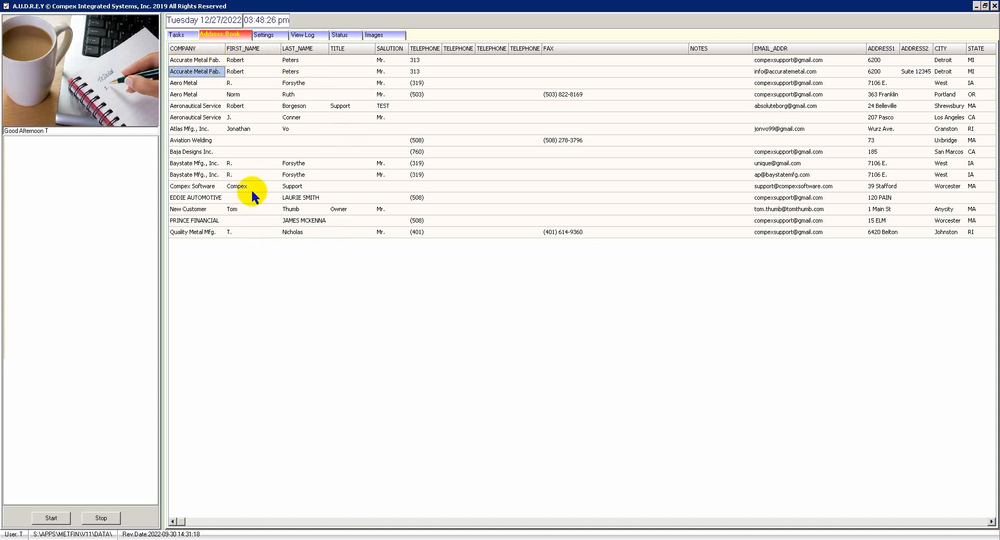
click(183, 35)
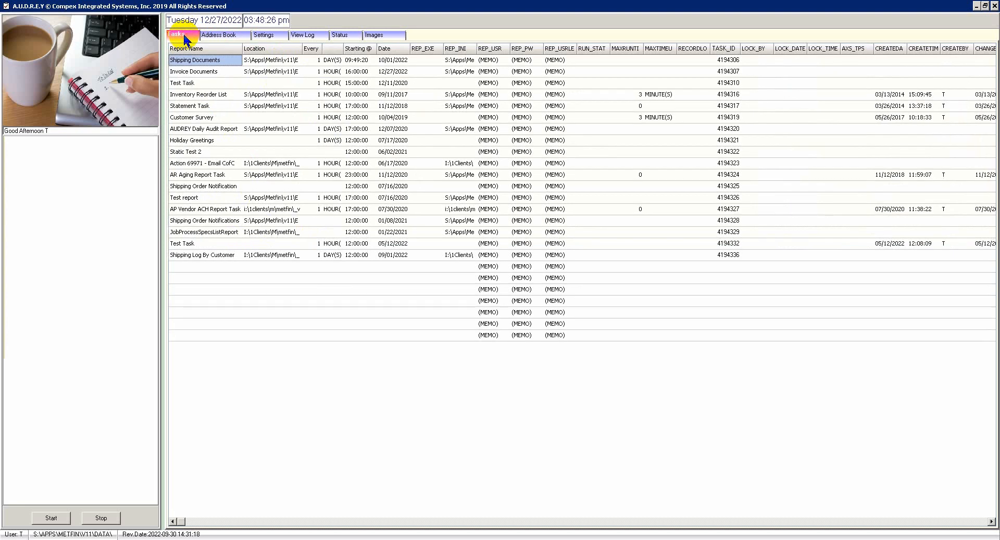
Open the Invoice Documents task, task 2 of 18, showing its Accurate Metal Fab. recipient.
click(198, 73)
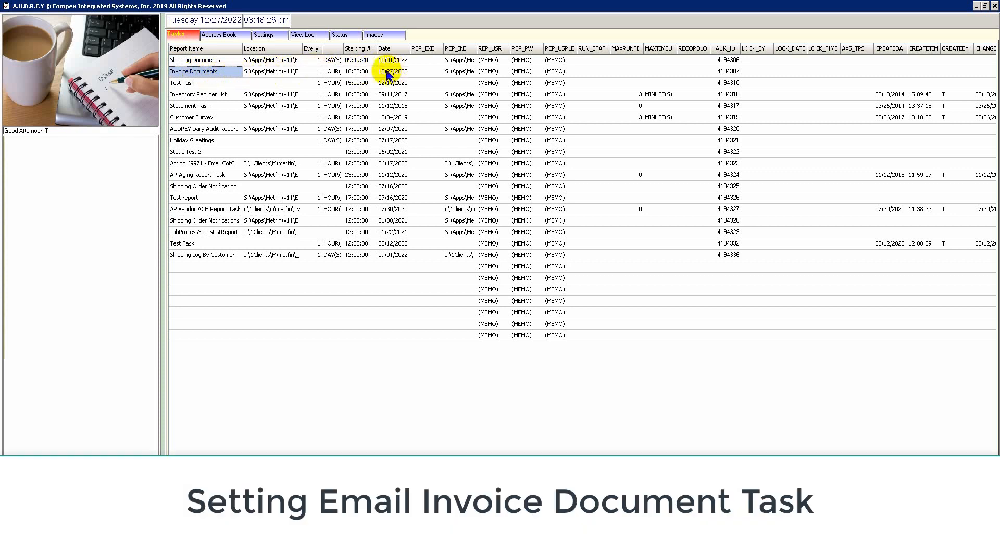
double_click(208, 74)
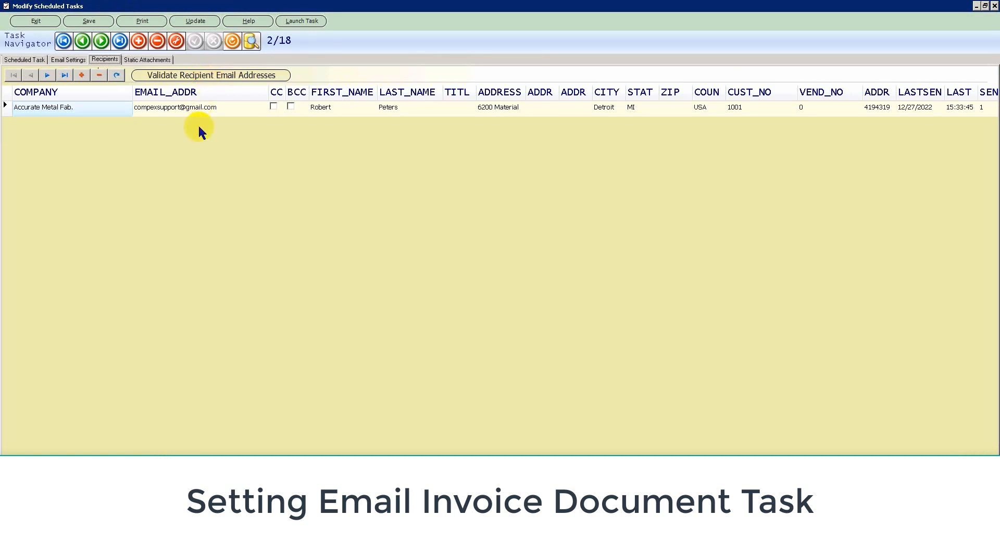
Review the Invoice Documents schedule: 12/27/2022 at 16:00:00, repeating every 1 hour.
click(23, 60)
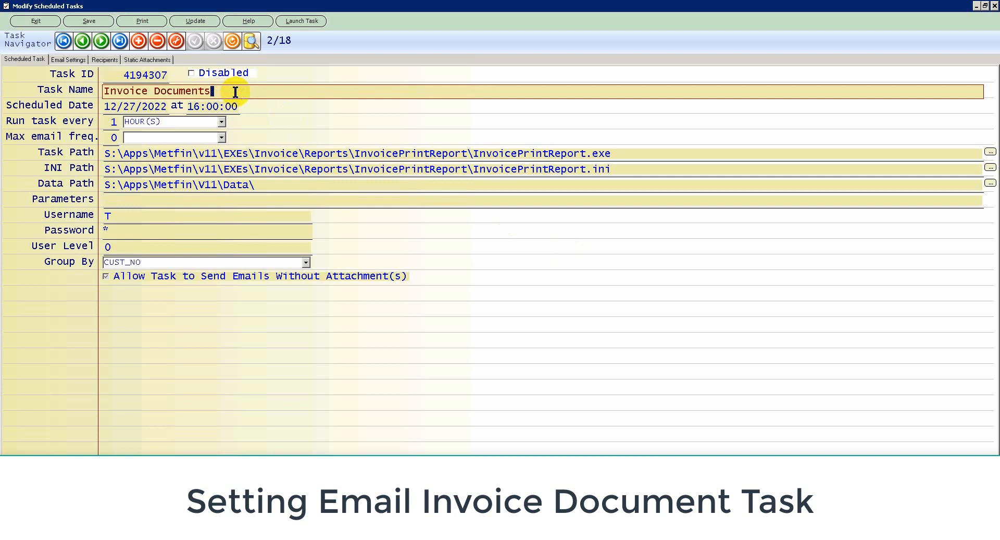
click(156, 77)
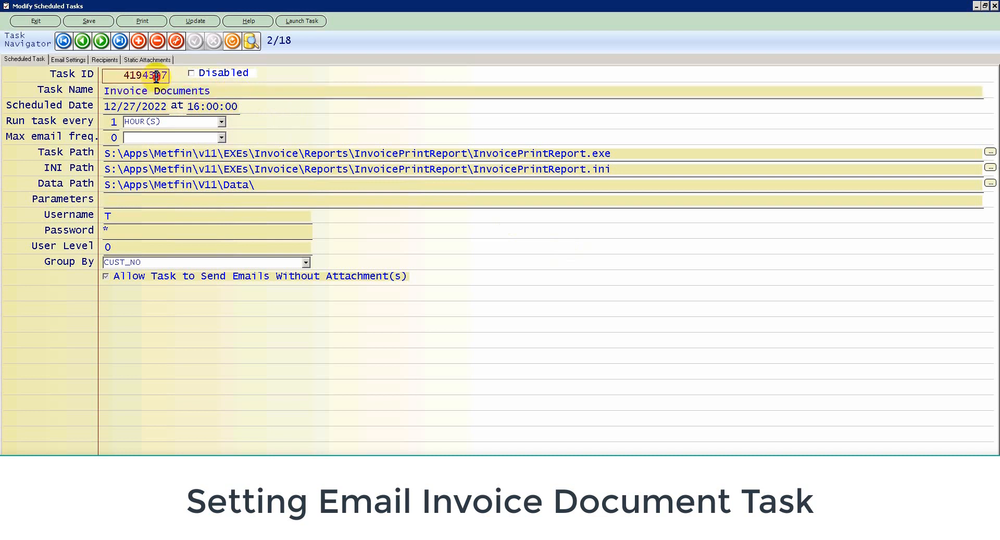
click(223, 94)
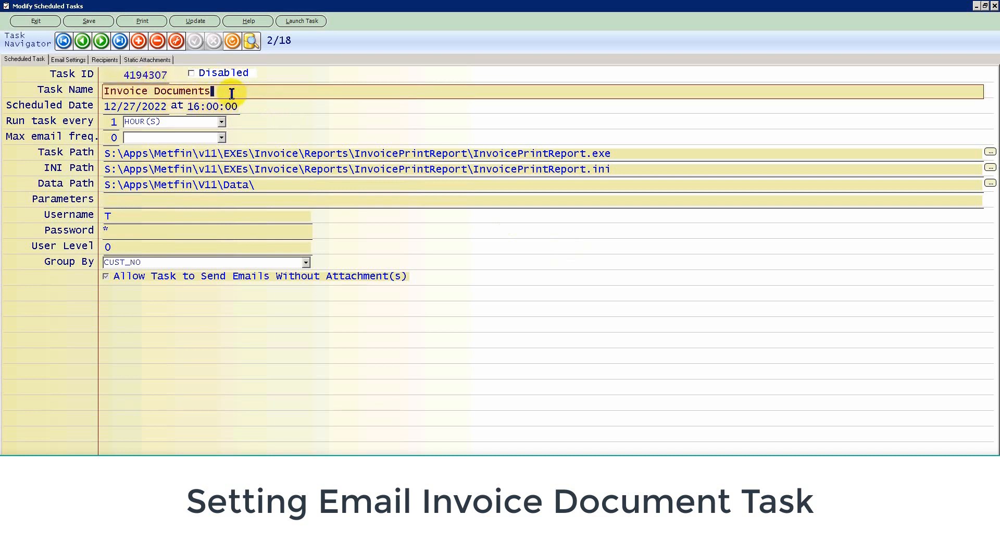
drag(233, 88, 94, 92)
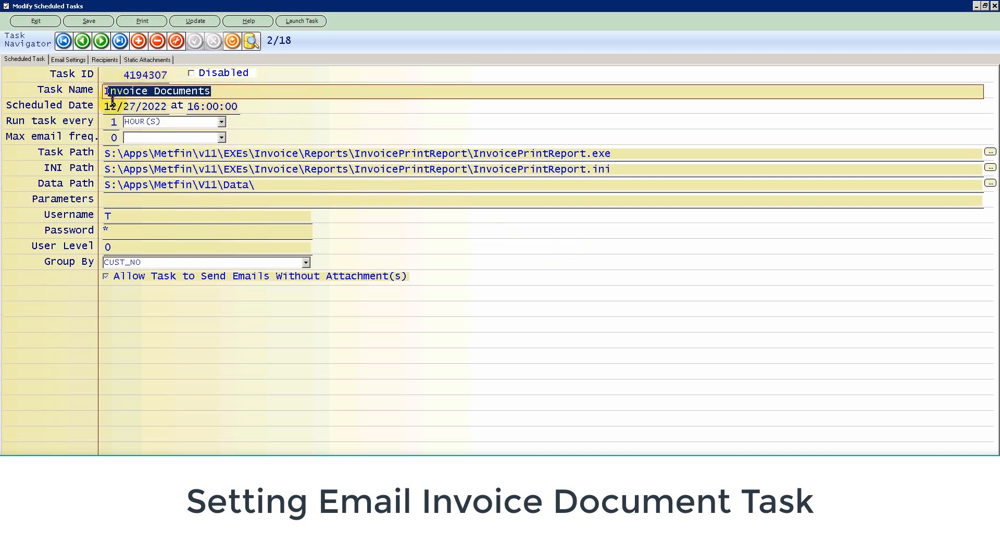
click(129, 111)
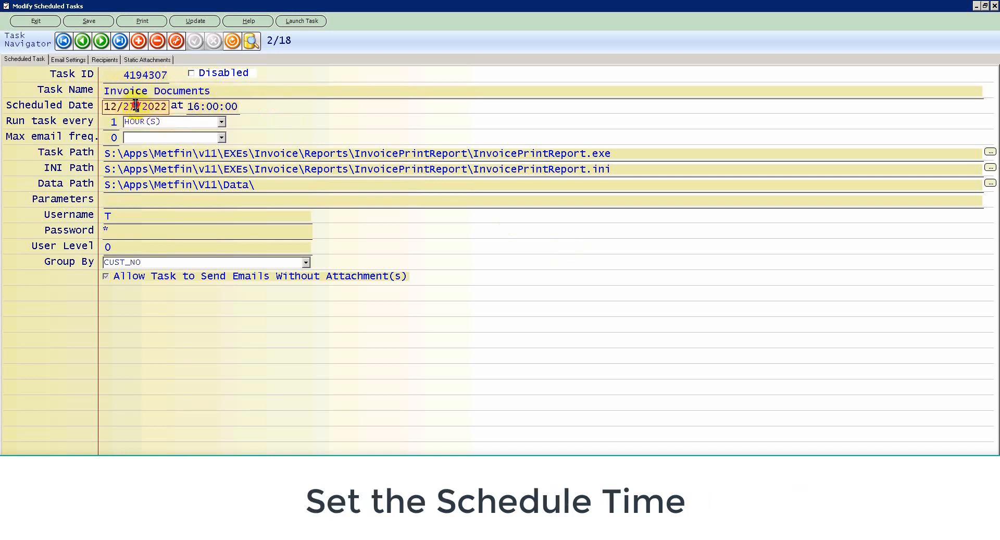
Change the Invoice Documents task to repeat every 1 DAY(S) instead of hourly.
drag(138, 106, 122, 106)
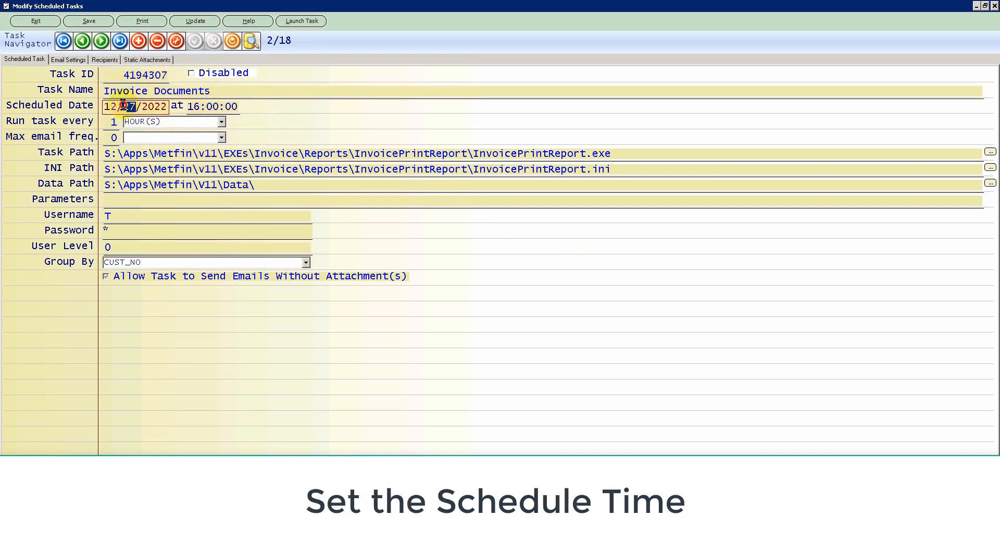
click(202, 106)
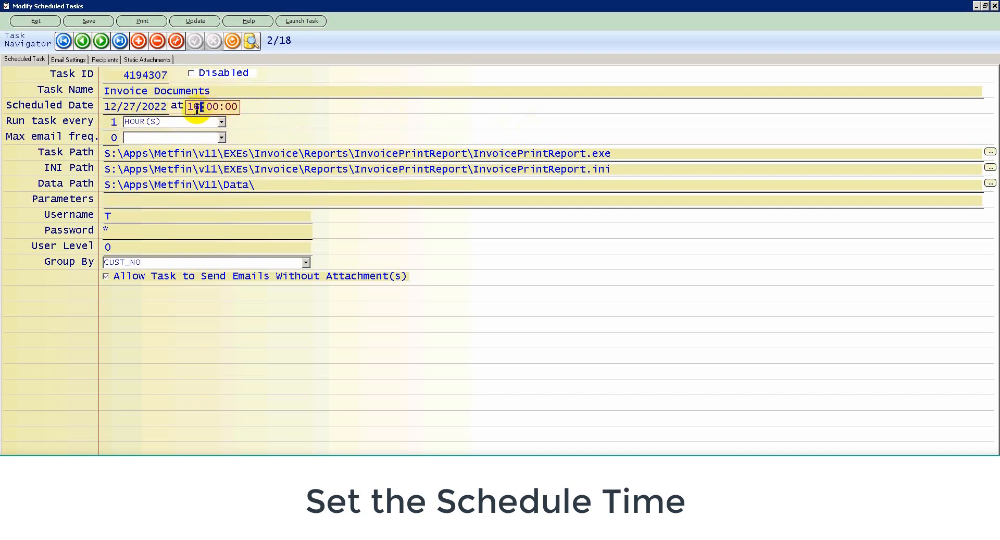
click(221, 124)
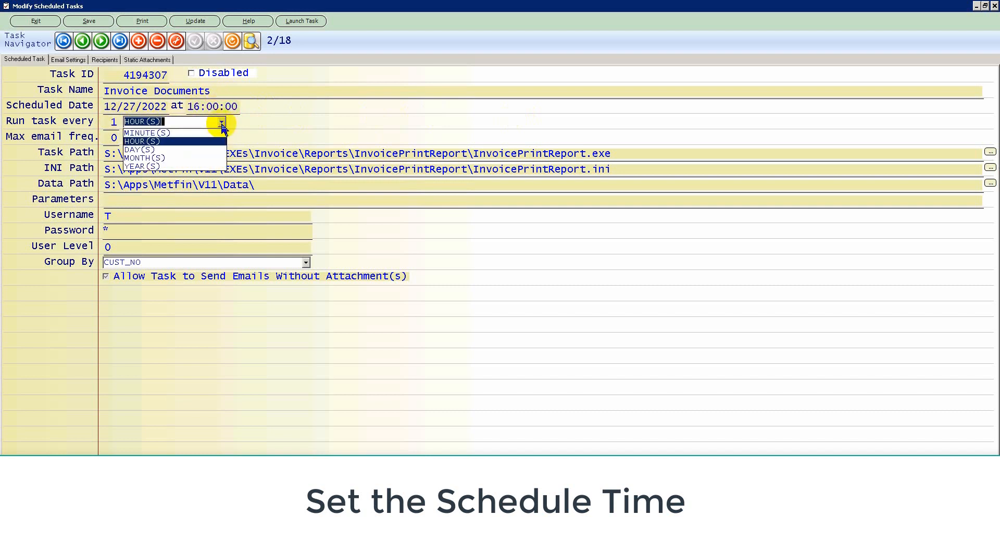
click(183, 149)
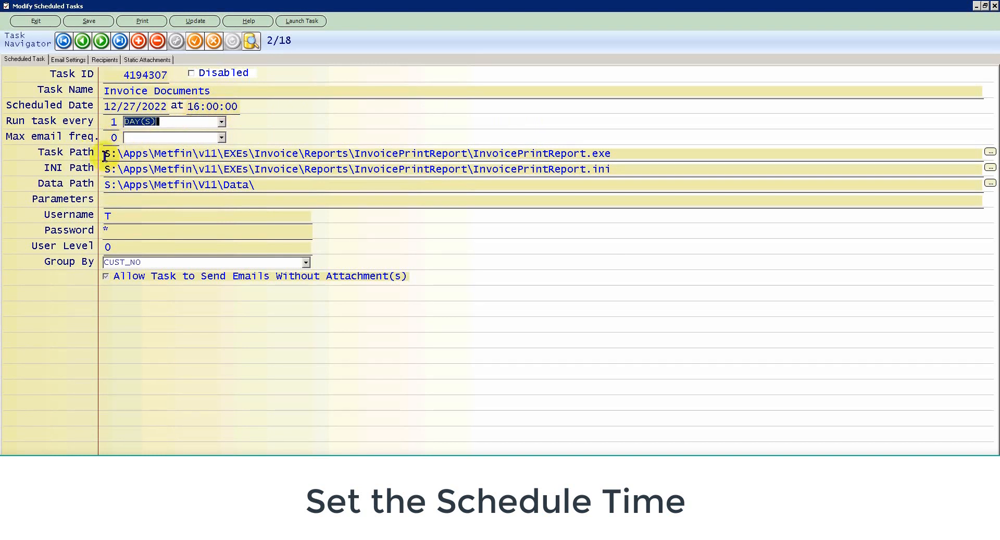
drag(105, 156, 621, 160)
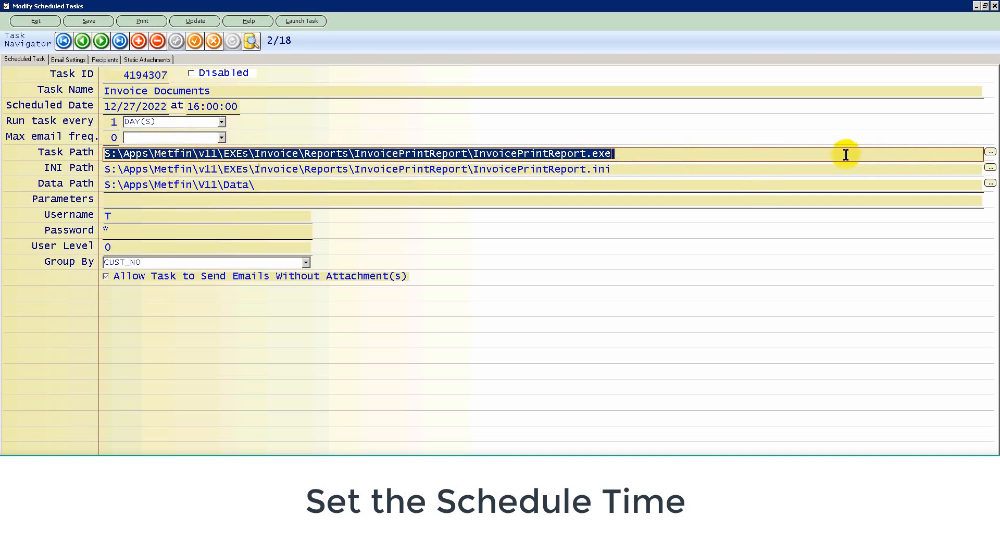
Browse to S:\Apps\Metfin\v11\EXEs\Invoice\Reports\InvoicePrintReport and select InvoicePrintReport.exe.
click(989, 152)
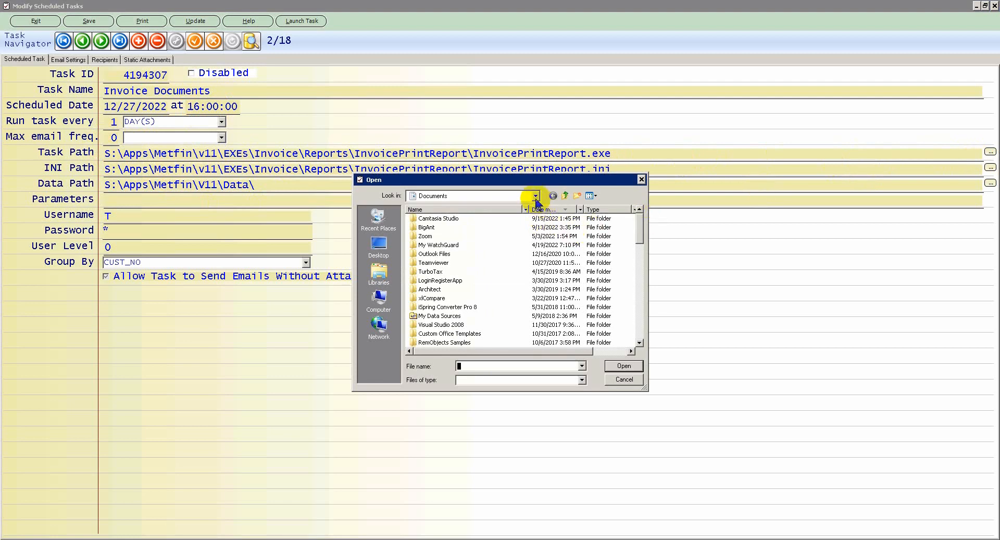
click(535, 196)
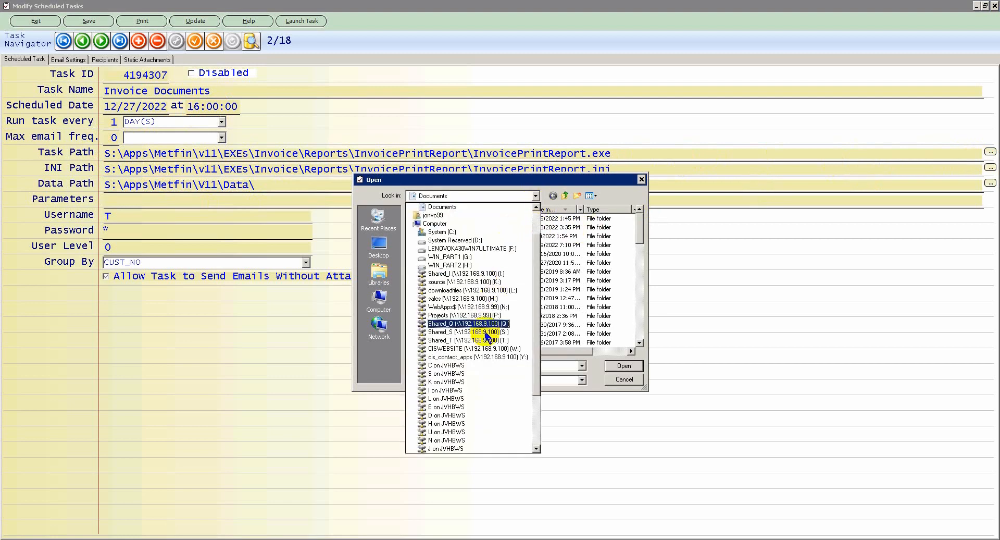
click(468, 331)
double_click(436, 223)
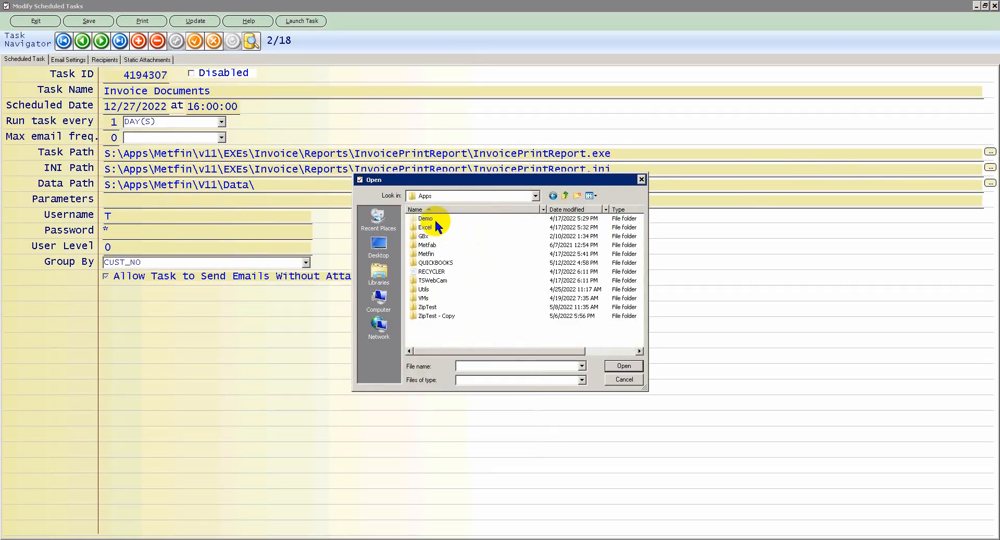
double_click(435, 254)
click(428, 299)
double_click(428, 301)
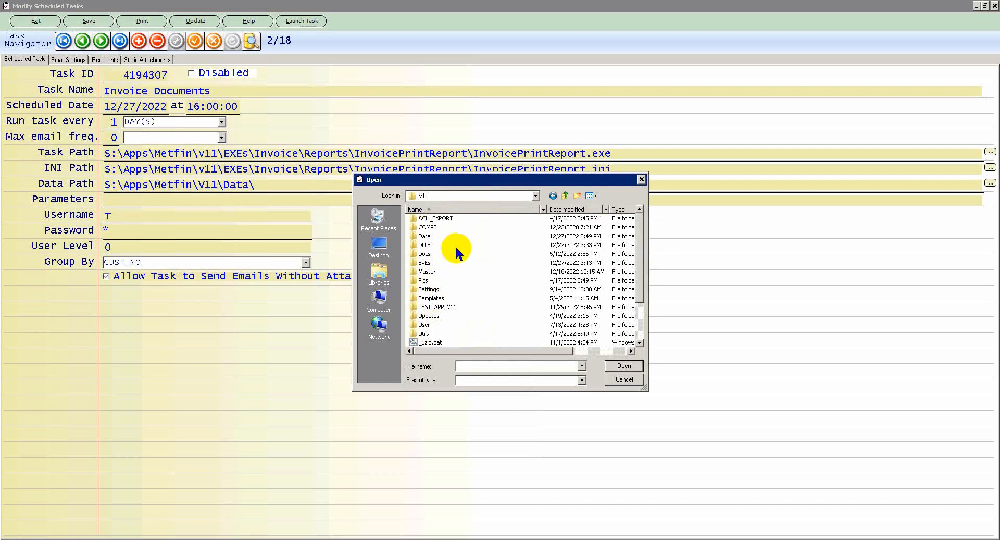
double_click(431, 271)
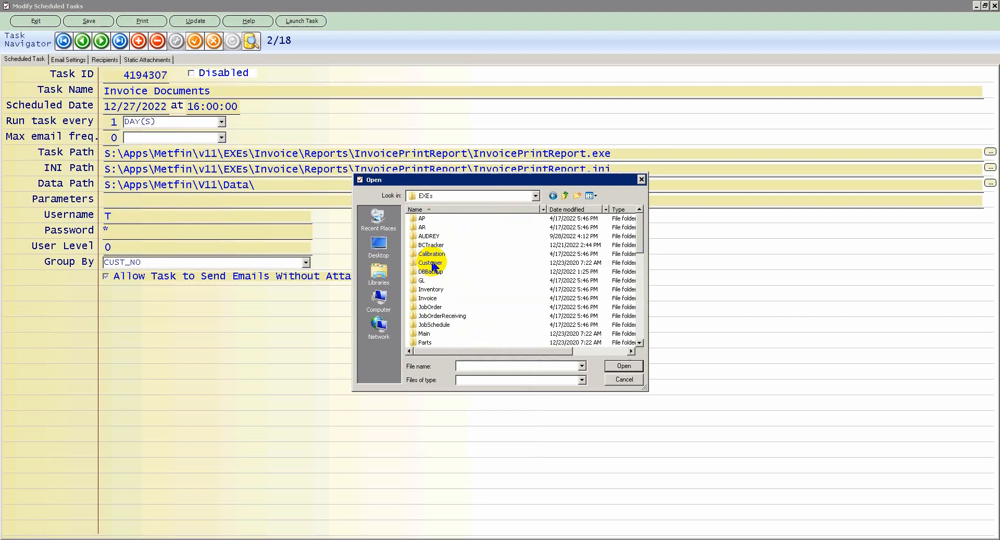
double_click(428, 298)
double_click(428, 218)
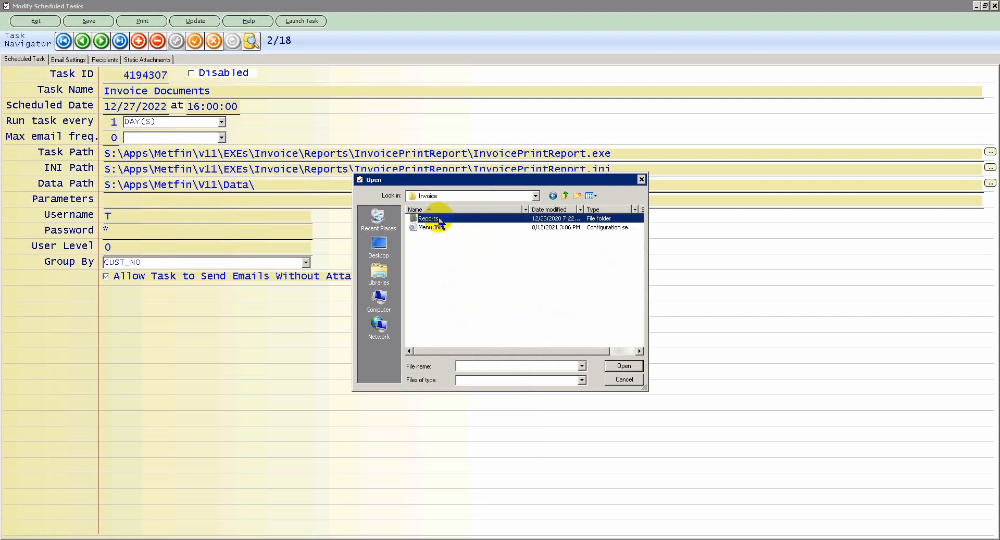
double_click(455, 229)
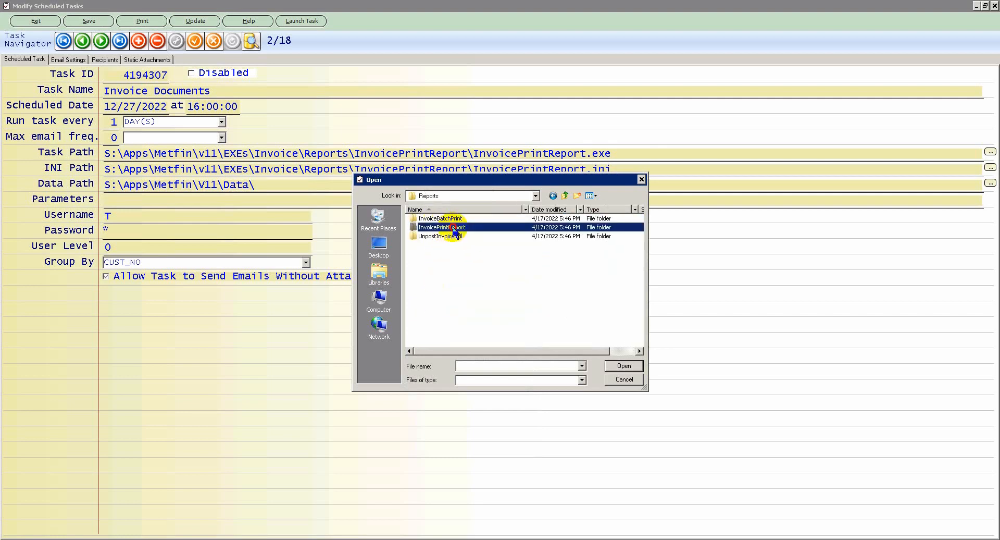
click(465, 223)
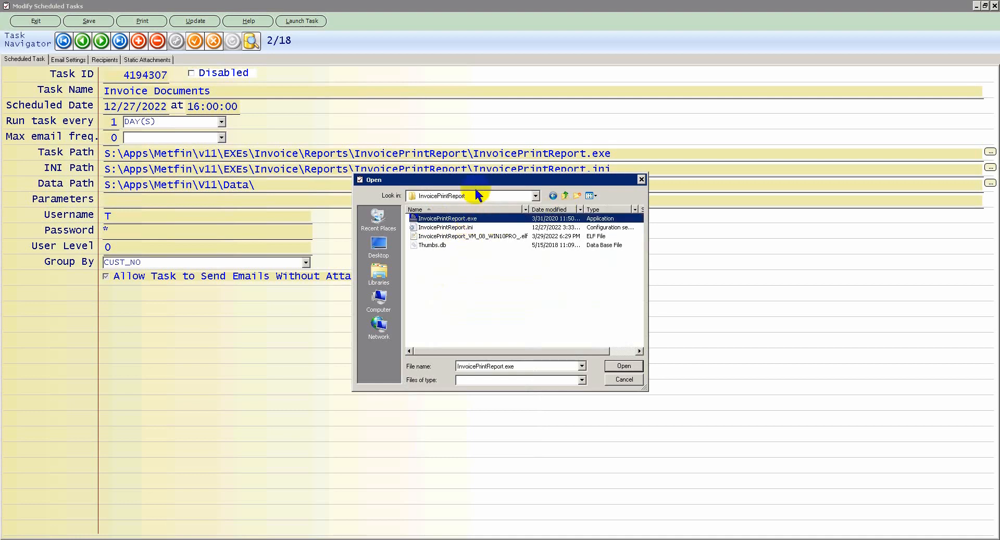
Check the System (C:) drive, then cancel the file browser, keeping the existing Task Path.
drag(478, 179, 660, 250)
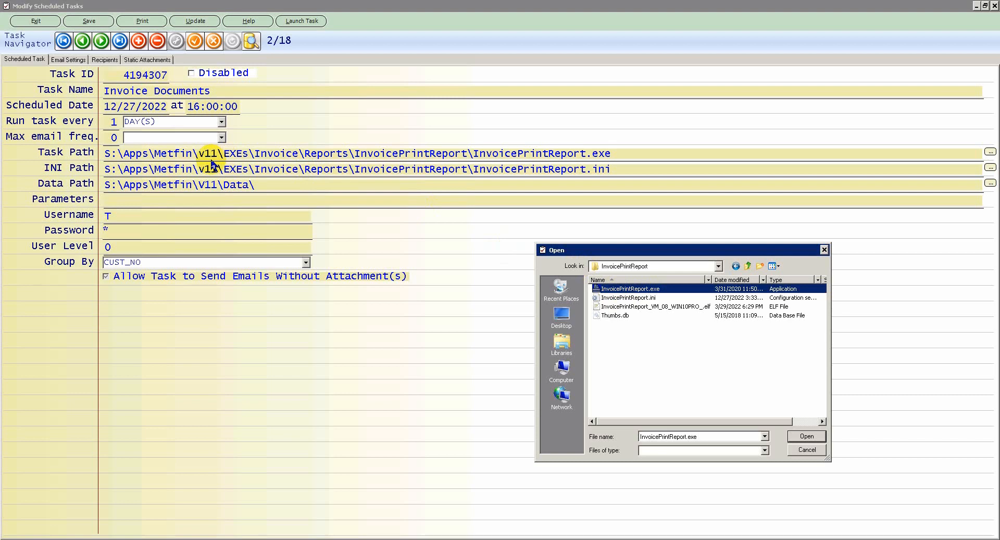
click(718, 266)
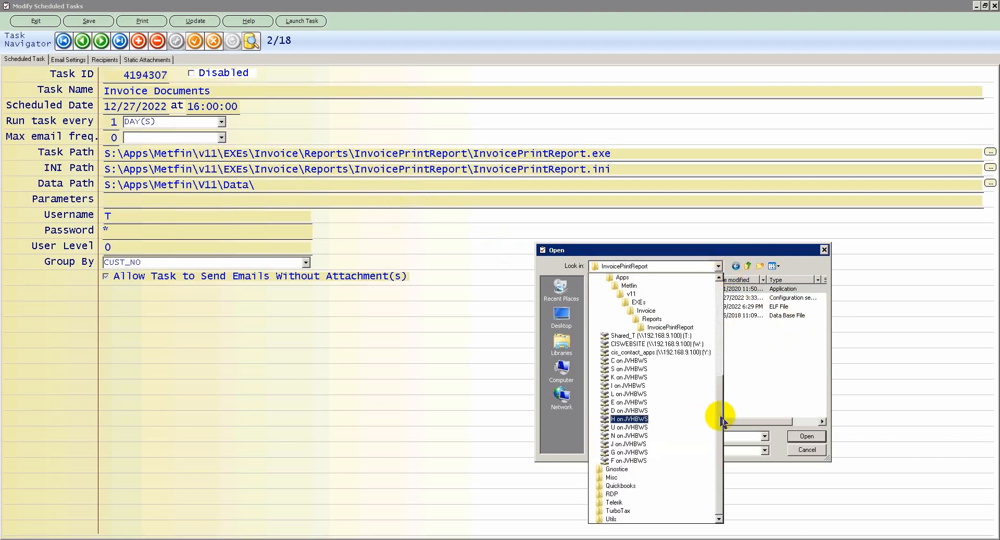
scroll(721, 328, up, 6)
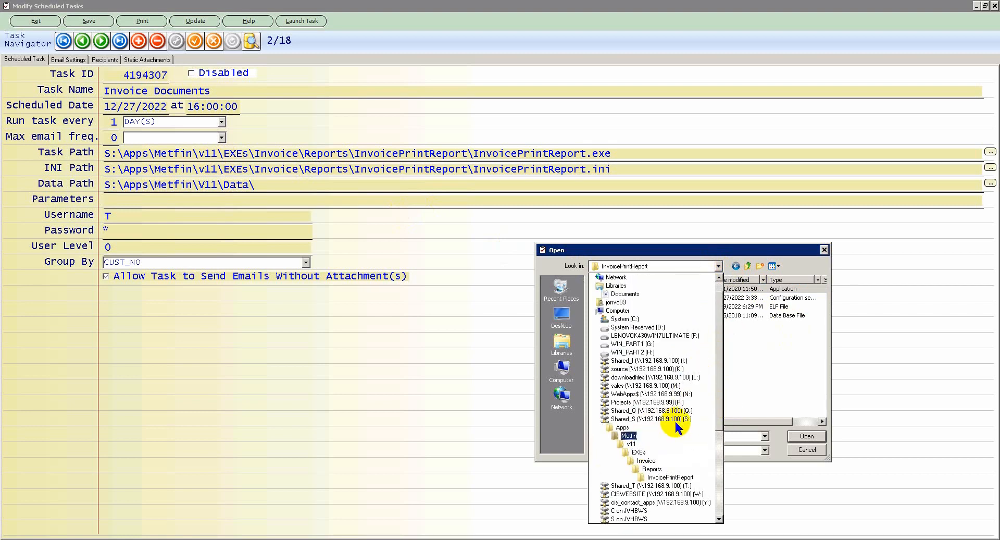
click(625, 319)
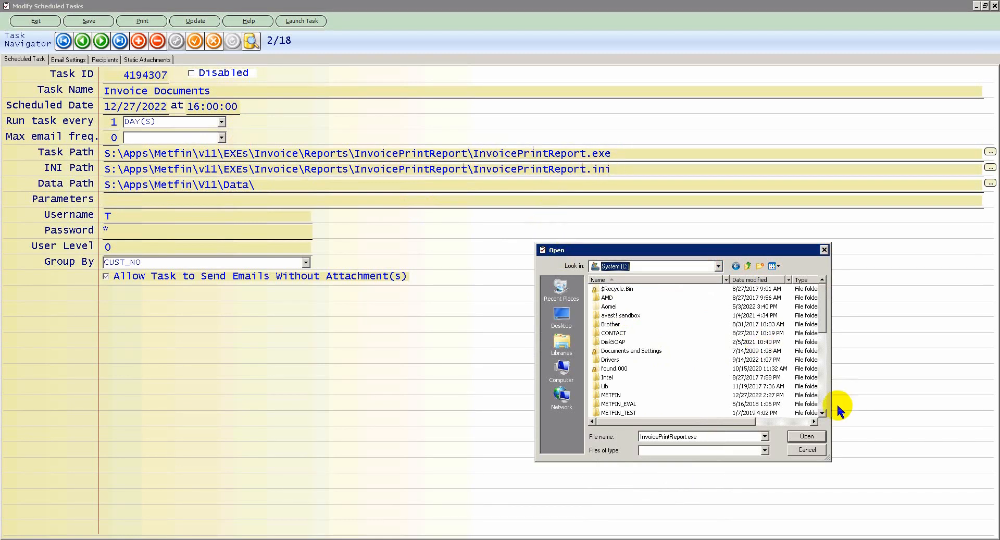
click(806, 451)
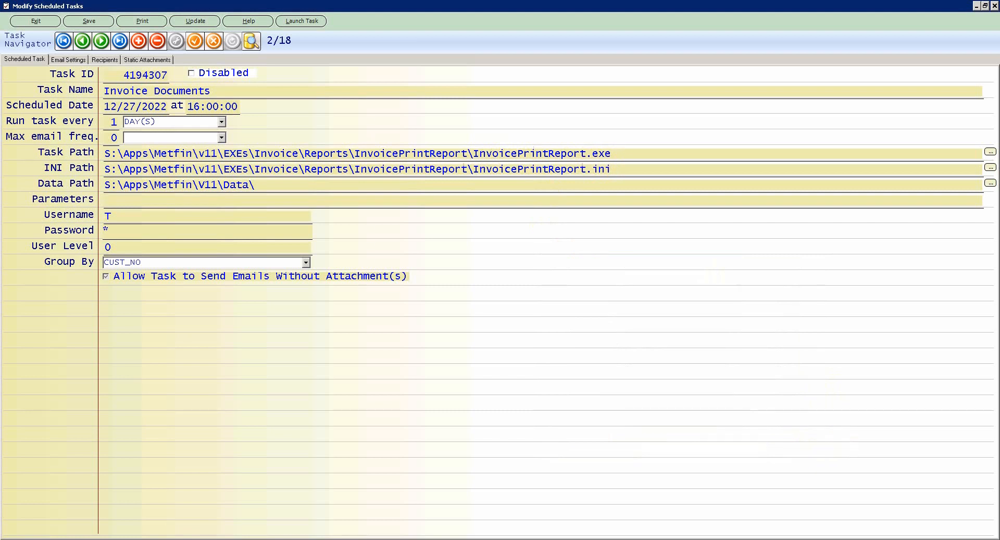
click(256, 185)
drag(256, 184, 77, 188)
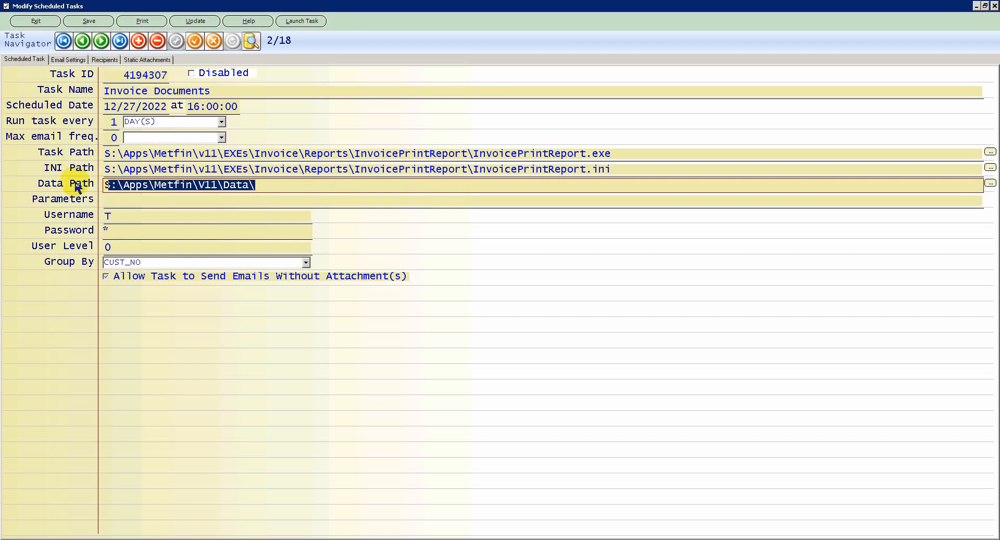
click(111, 202)
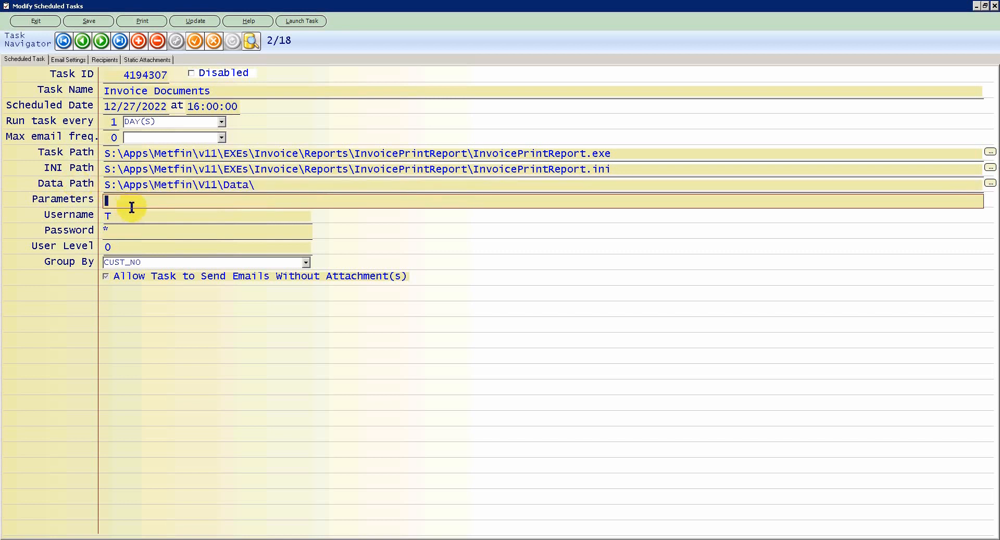
click(126, 221)
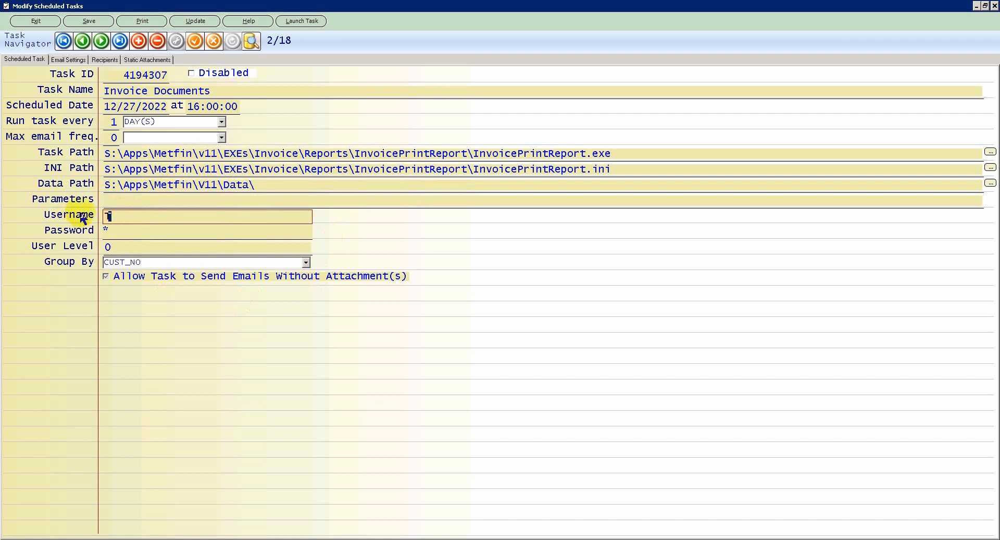
click(144, 218)
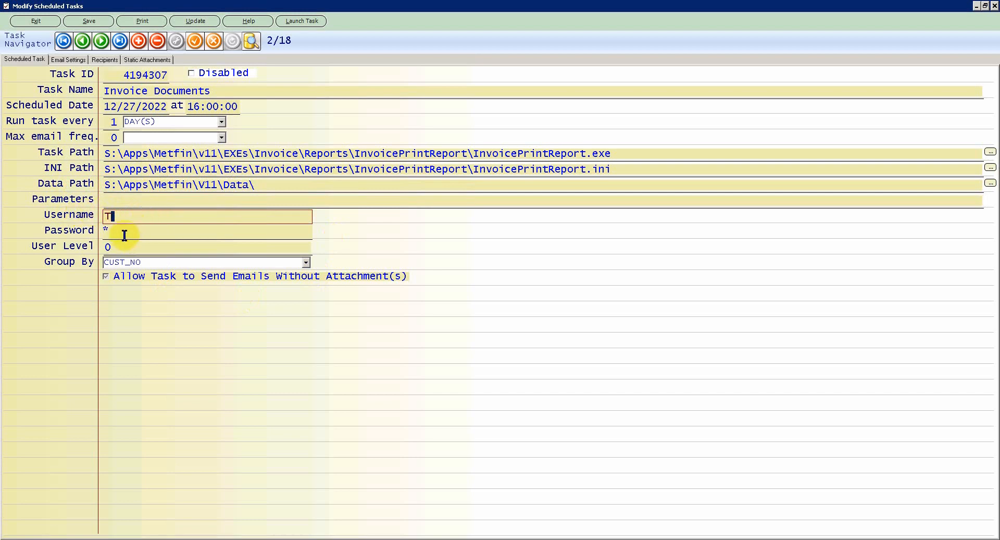
click(125, 235)
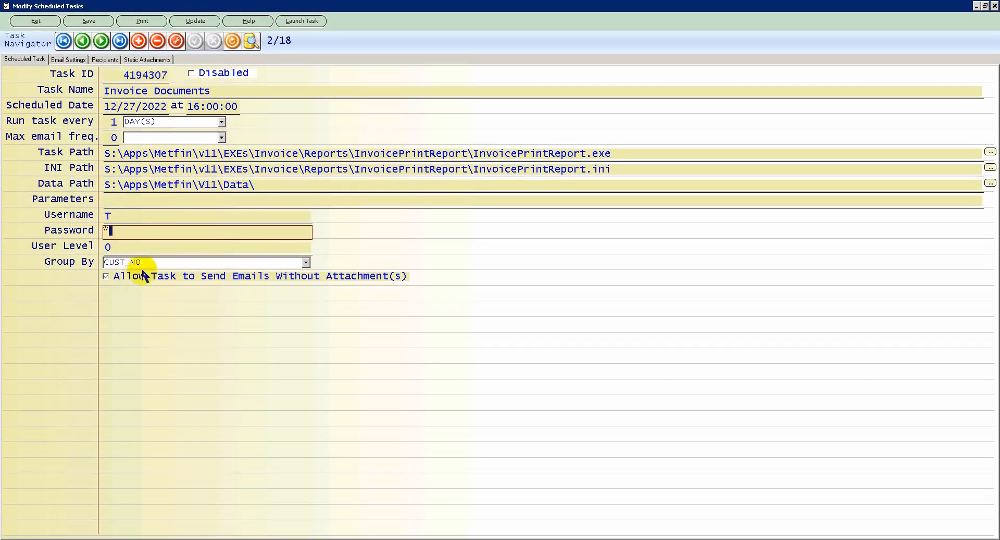
click(164, 262)
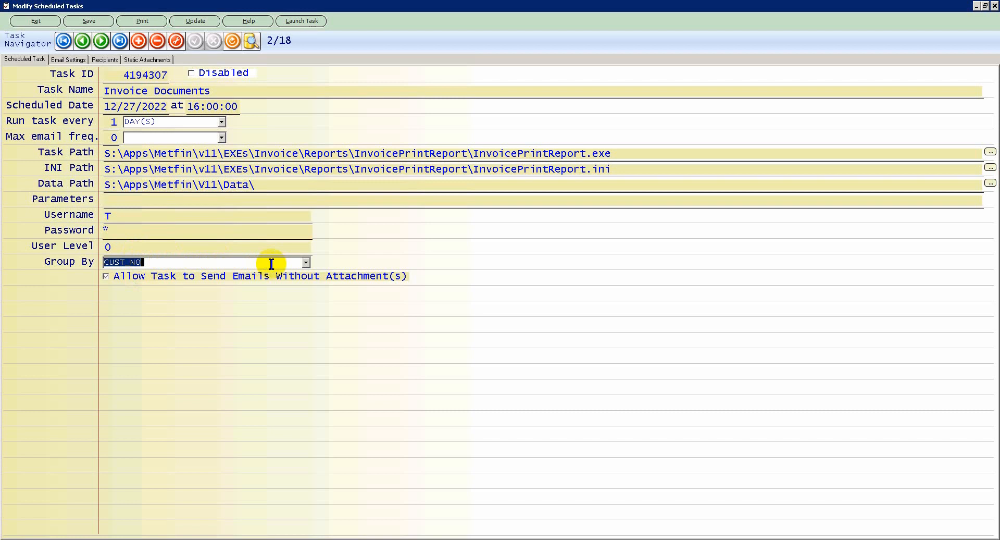
Confirm Group By is CUST_NO and save the Invoice Documents task settings.
drag(159, 264, 45, 264)
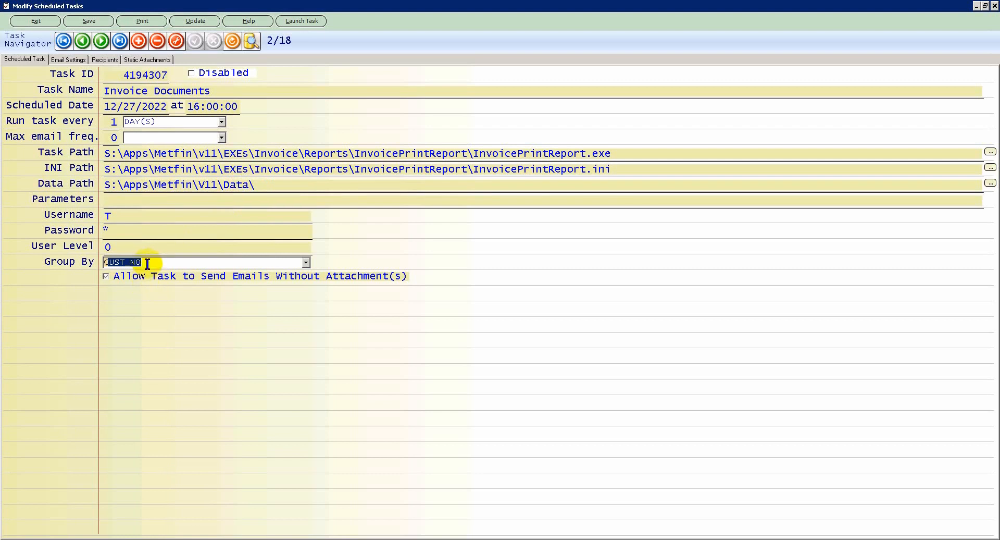
drag(151, 262, 73, 262)
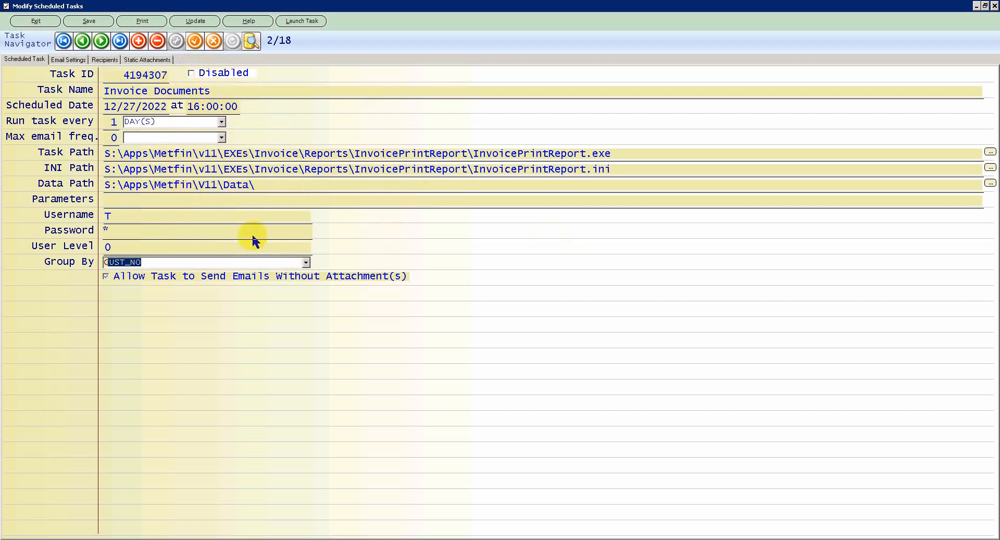
click(90, 22)
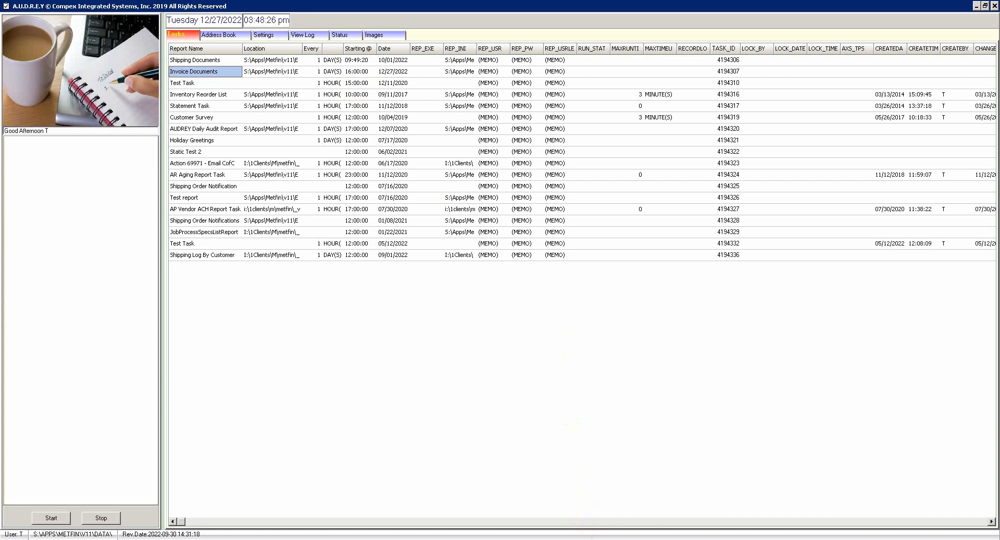
In IBMS-MetFin, close Invoice Processing, open and close Customers and Quotes, then launch JobOrders.
click(599, 532)
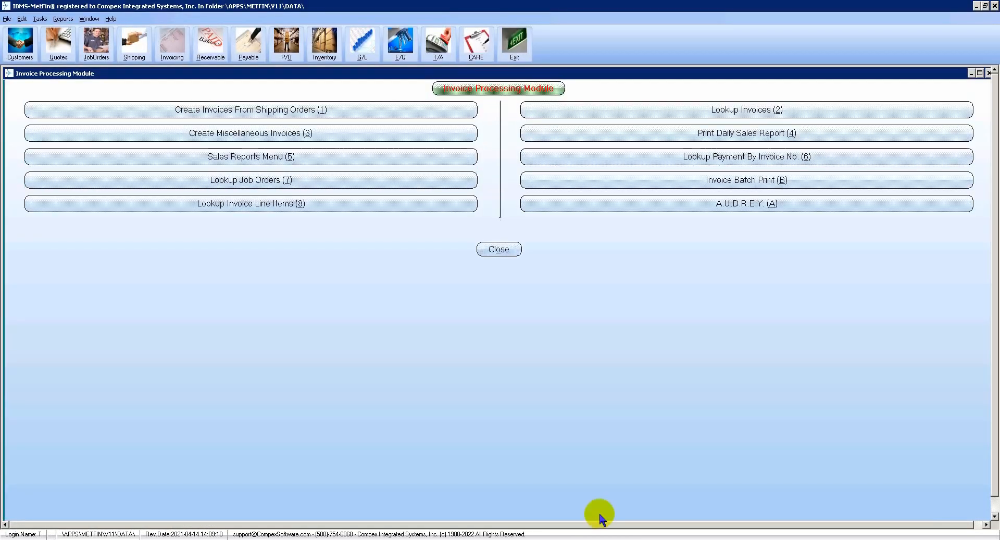
click(495, 250)
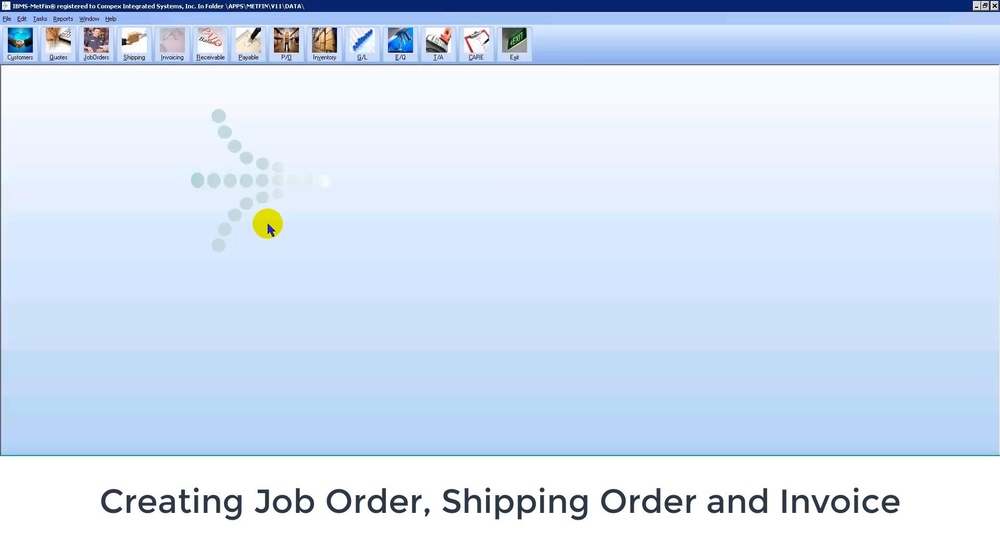
click(21, 55)
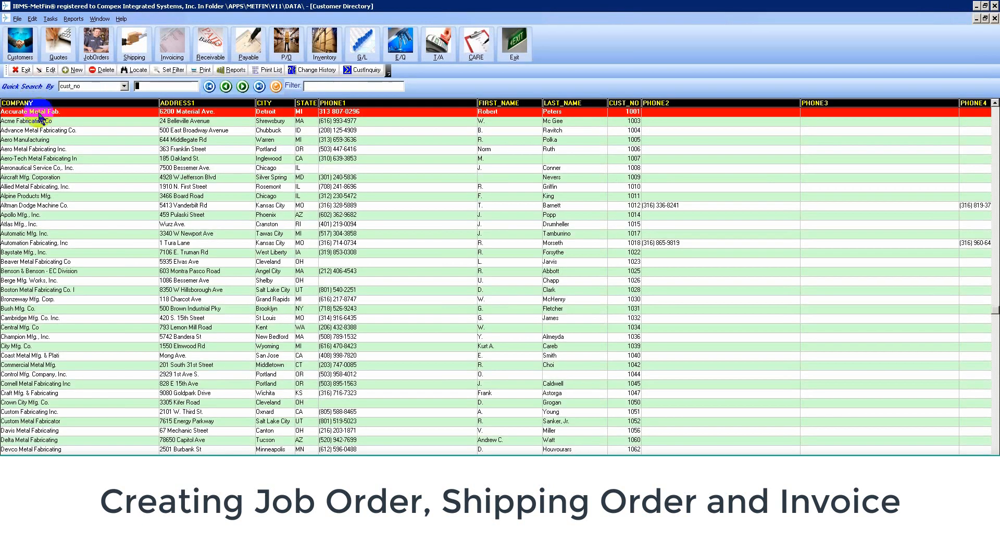
click(24, 70)
click(58, 46)
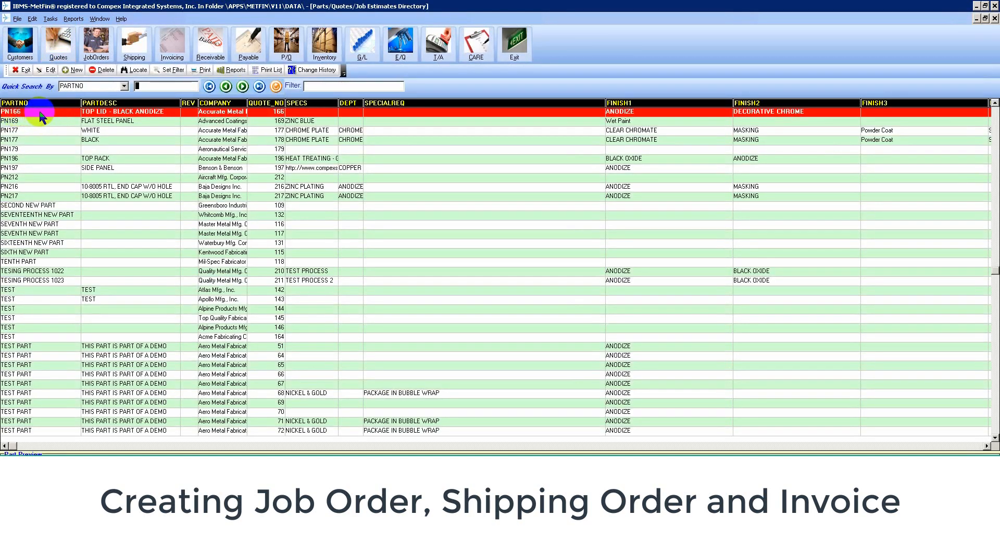
click(24, 71)
click(96, 44)
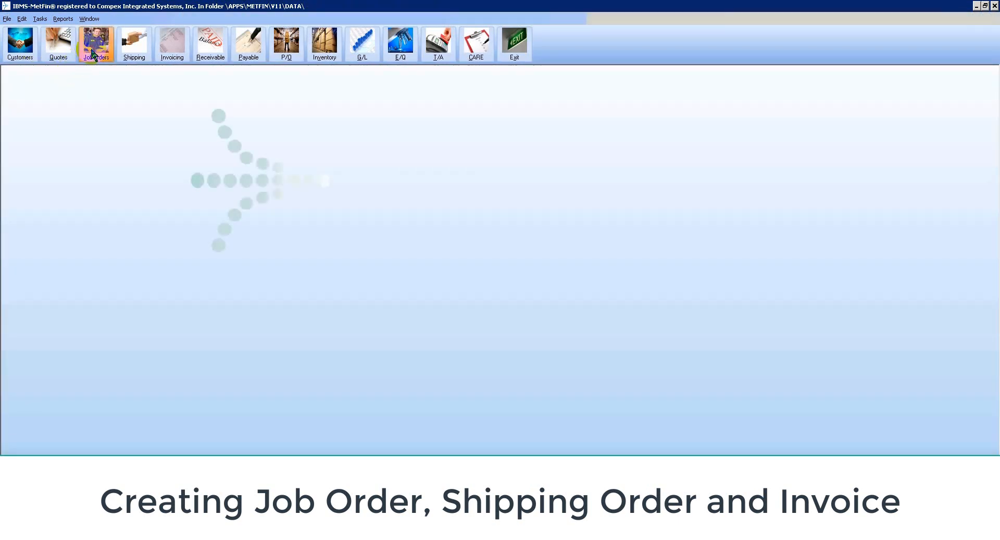
Start a new job order for part PN166, declining to review the open corrective actions.
click(295, 112)
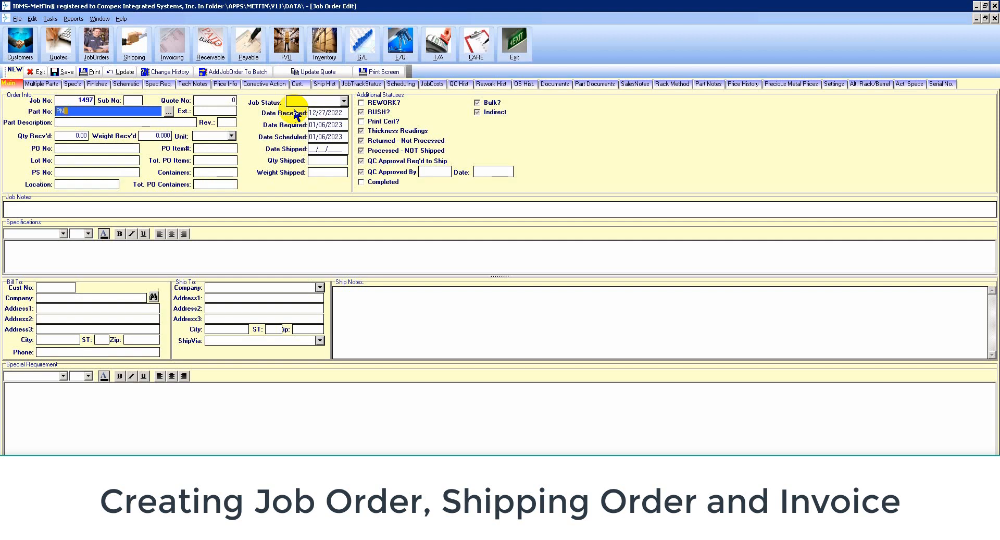
text(166)
key(Tab)
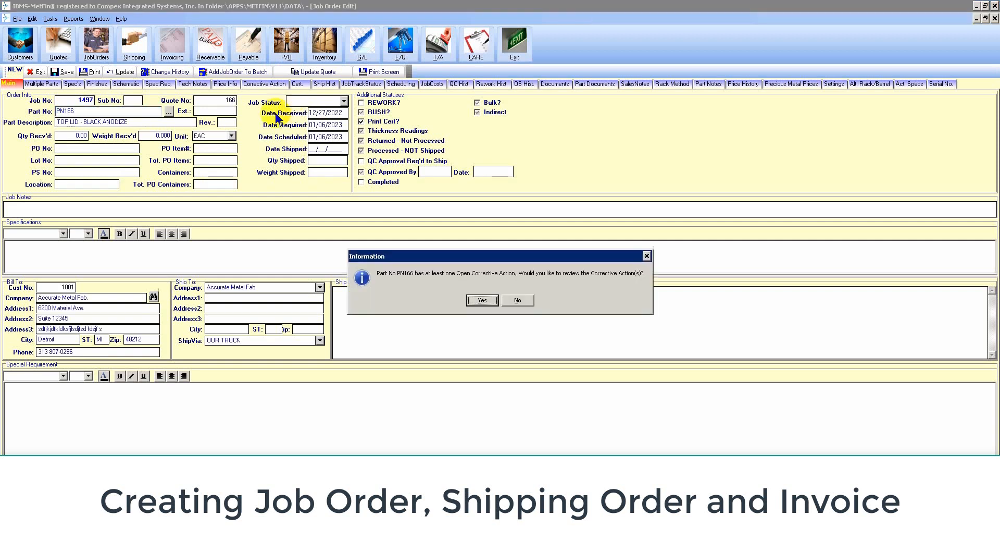
click(518, 300)
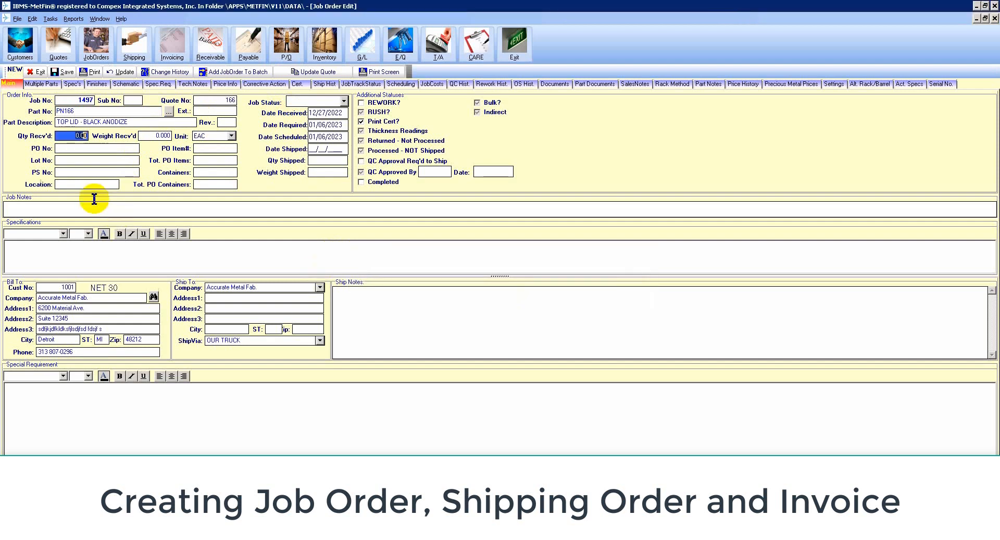
Enter the PO number, quantity received 1234 and PO Item# 1, then save job order 1497.
click(86, 149)
text(12347)
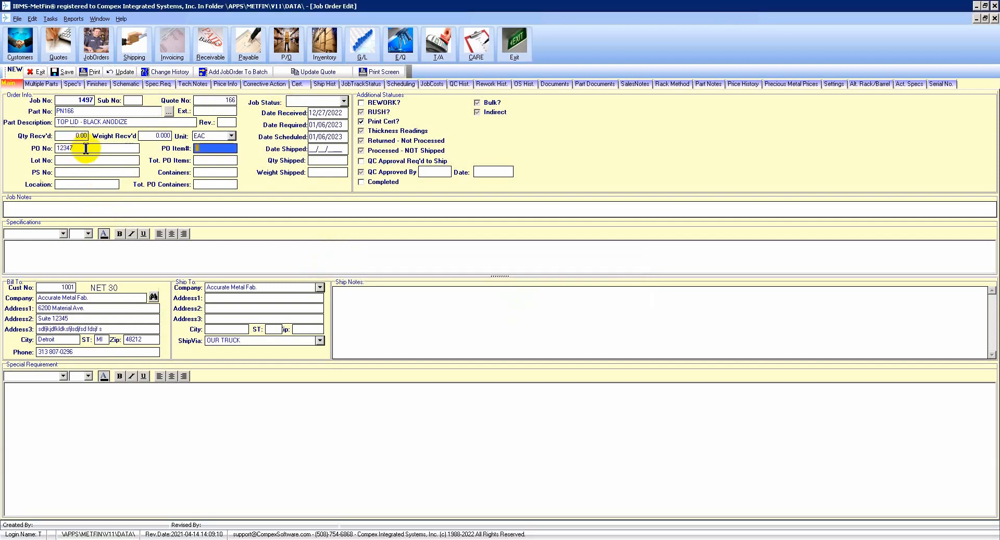
click(65, 137)
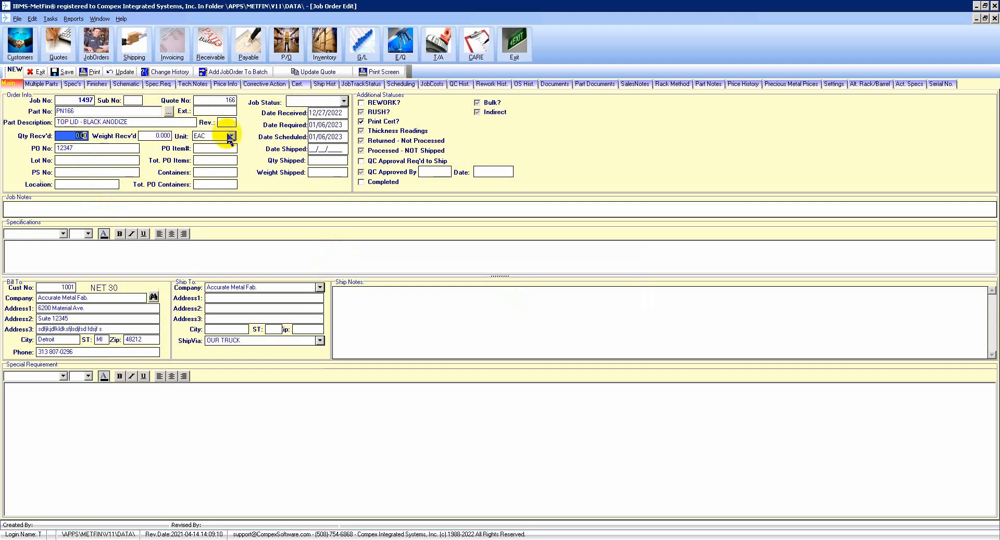
text(1234)
key(Tab)
click(216, 149)
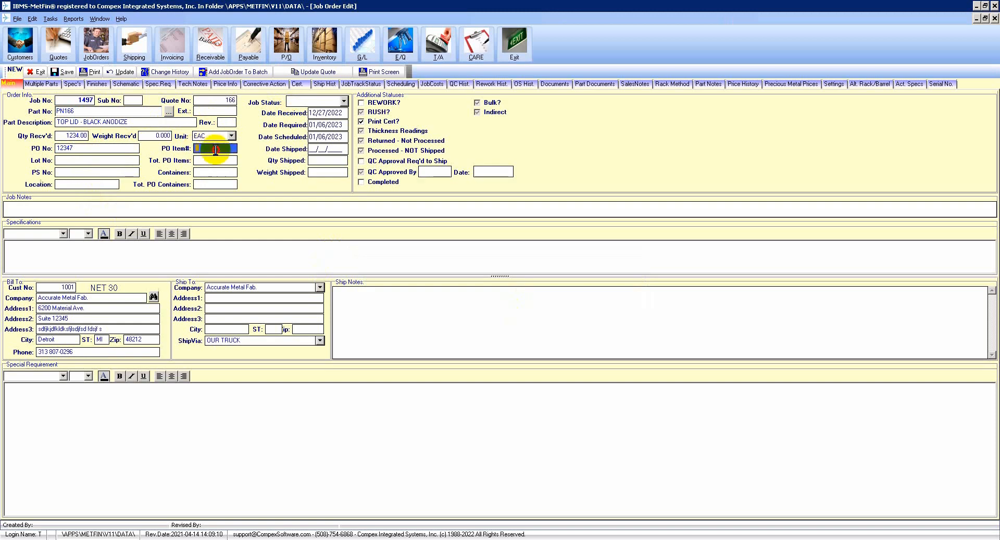
text(1)
key(Tab)
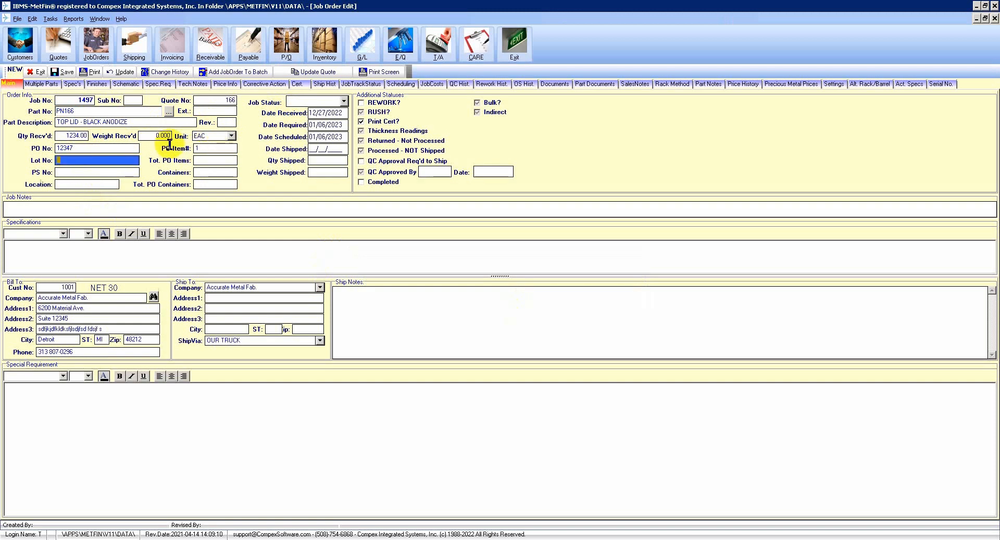
click(67, 72)
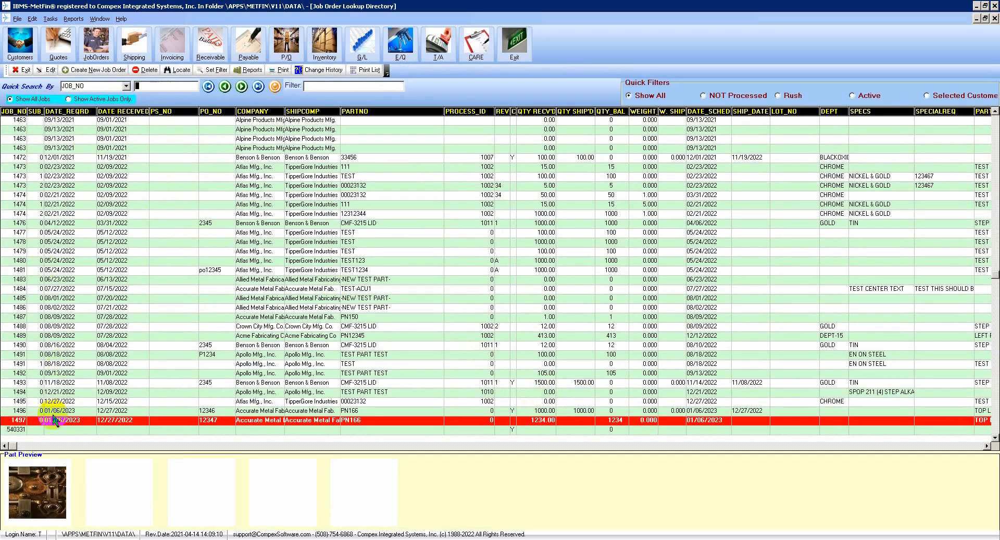
Select job 1497, then close the job order list and its processing options.
click(21, 420)
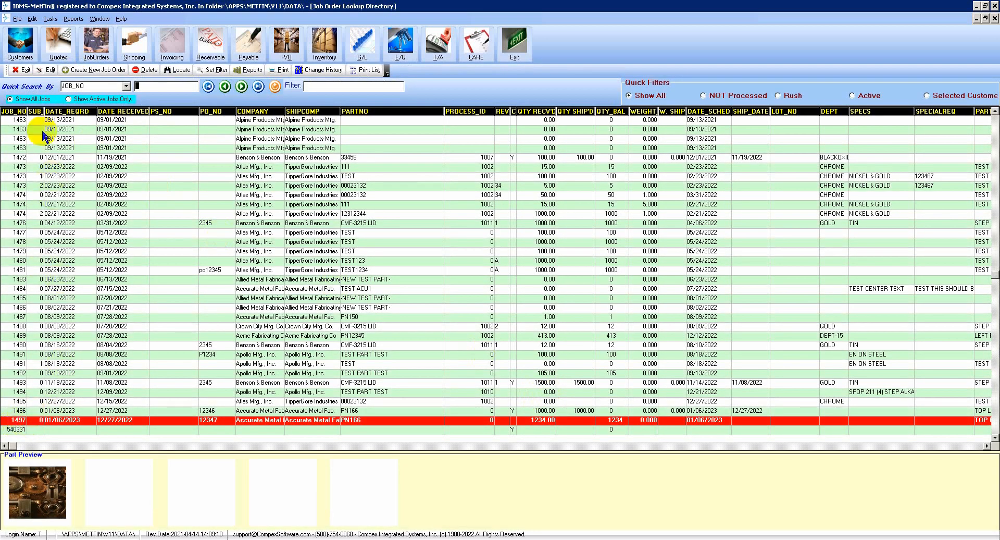
click(23, 69)
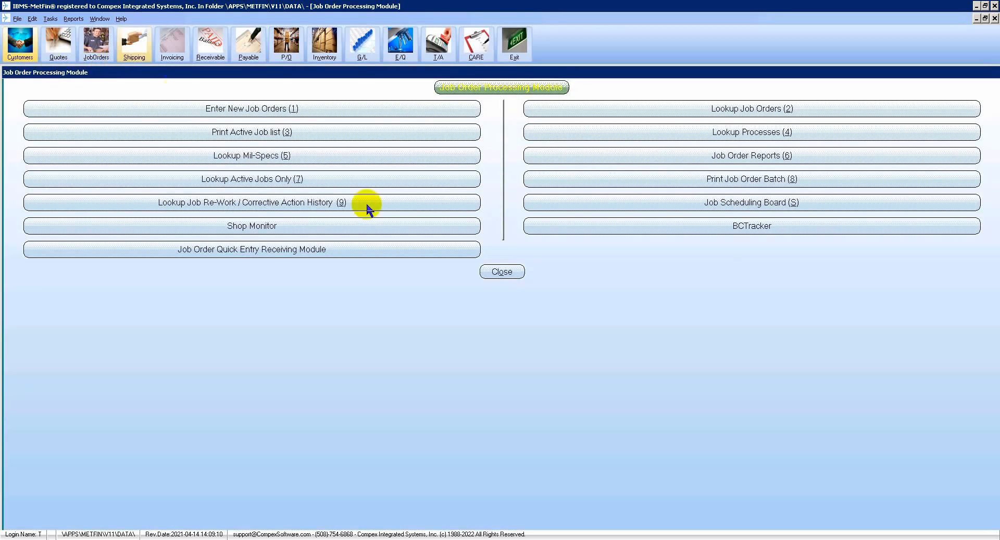
click(497, 271)
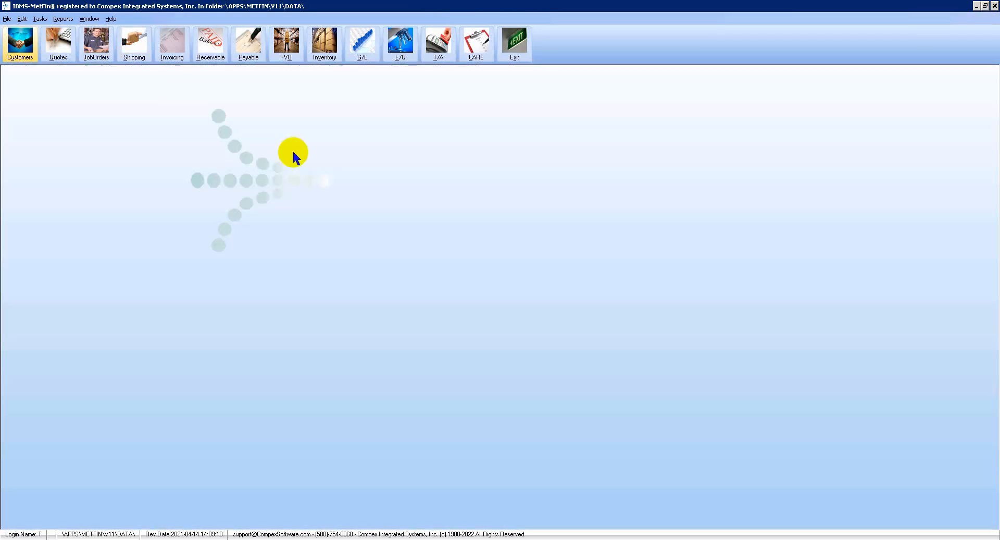
Create shipping order 1344 by adding job 1497 through the job lookup, and save it.
click(134, 44)
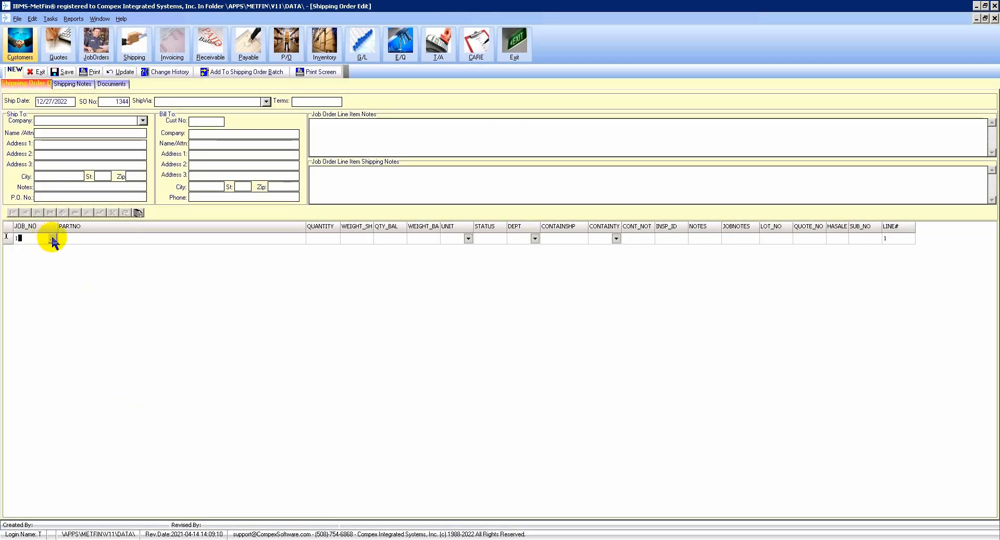
click(52, 239)
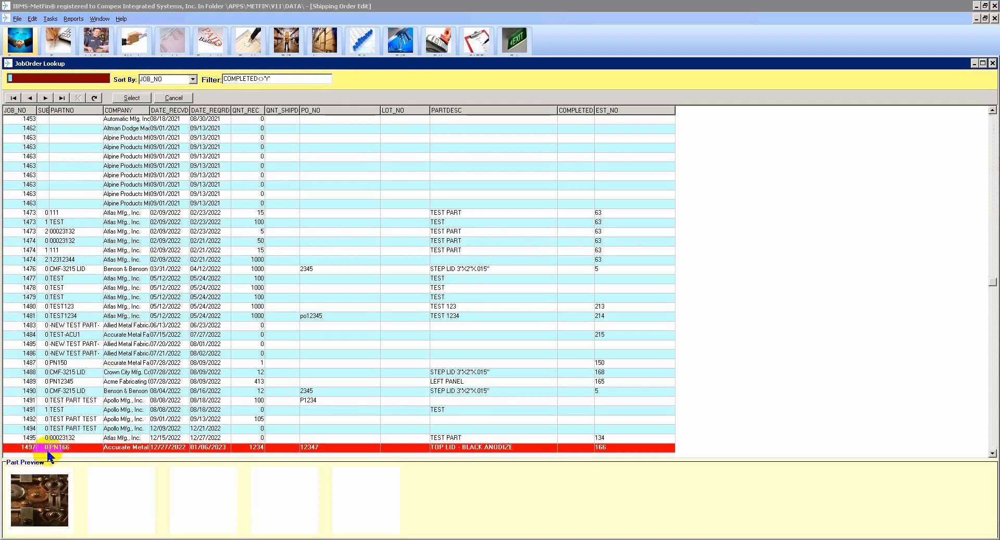
double_click(52, 448)
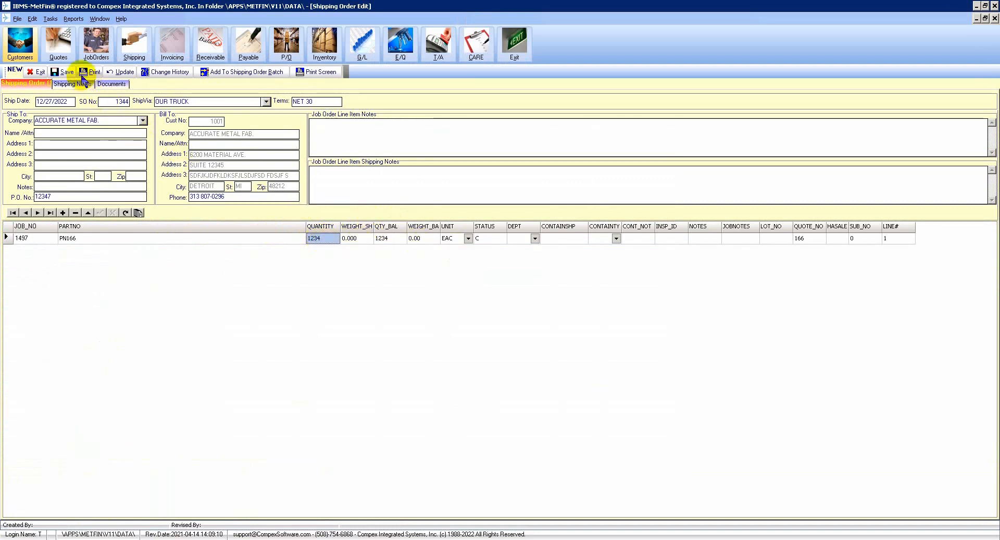
click(63, 71)
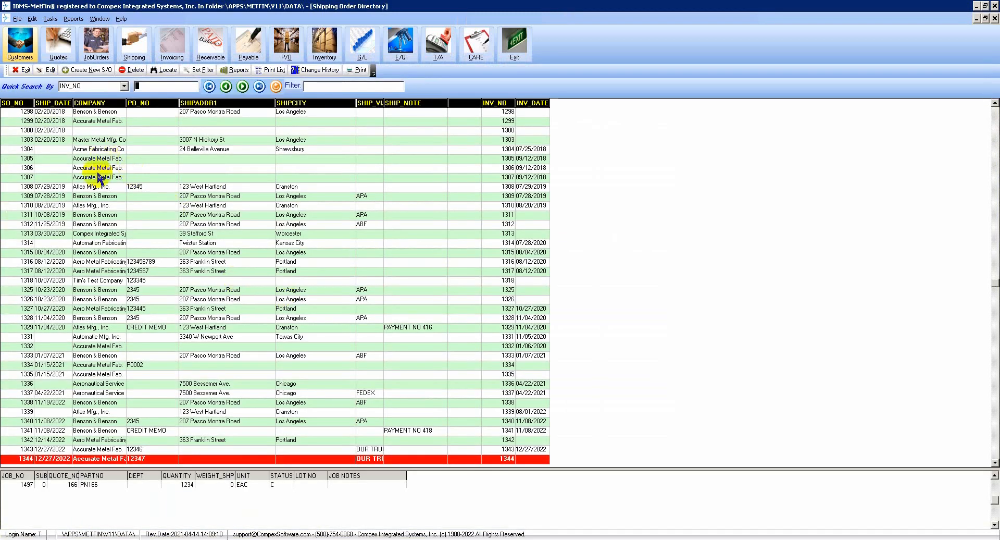
Leave Shipping and open shipping order 1344 from Create Invoices From Shipping Orders as an invoice.
click(23, 69)
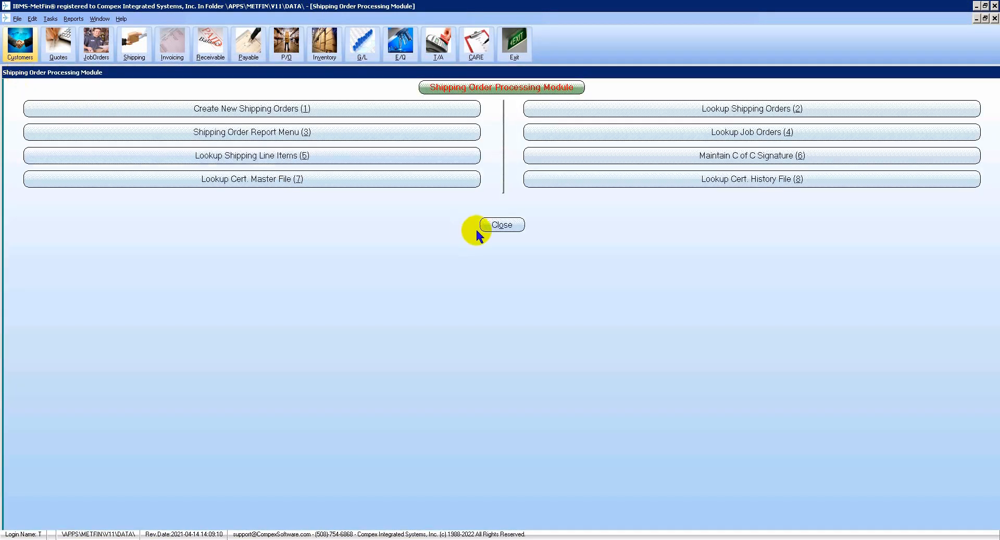
click(488, 223)
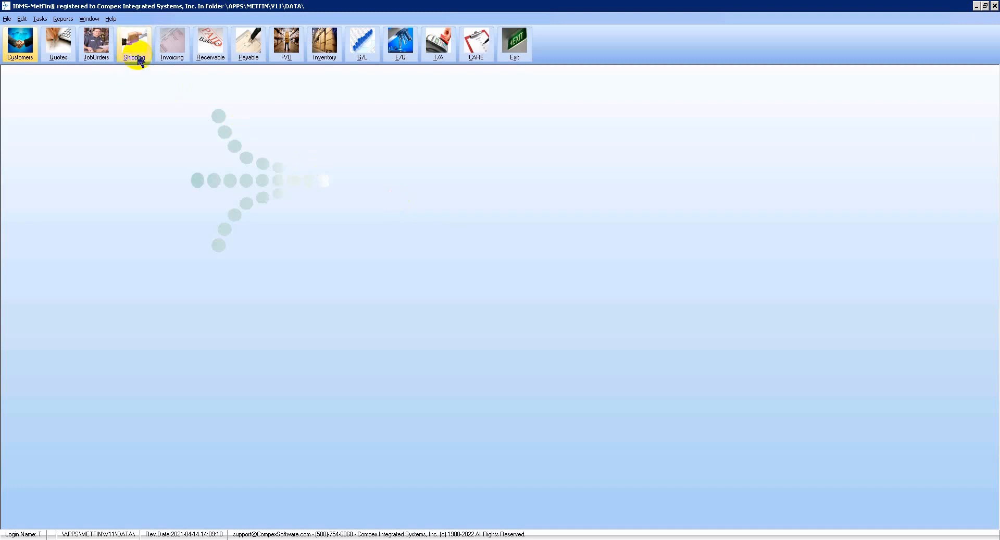
click(167, 59)
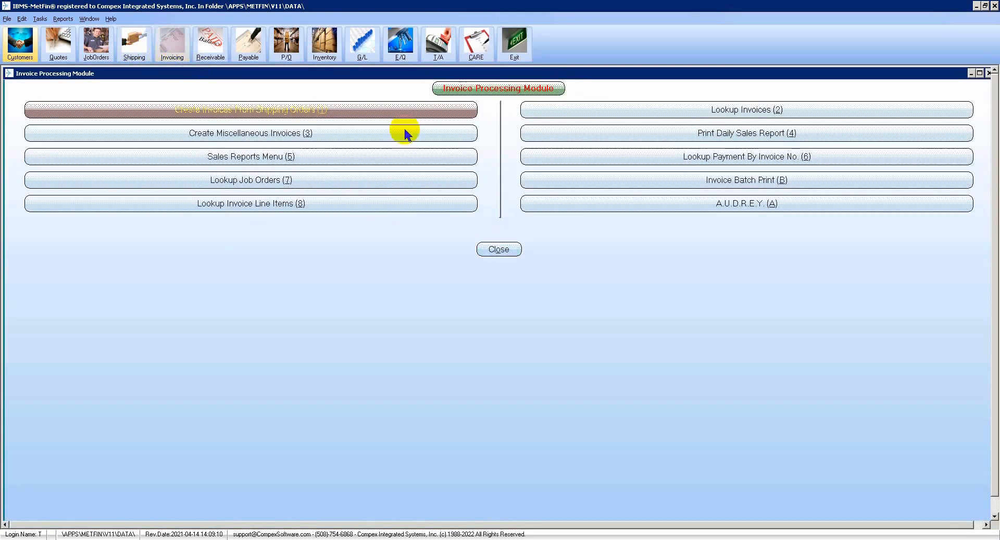
click(353, 108)
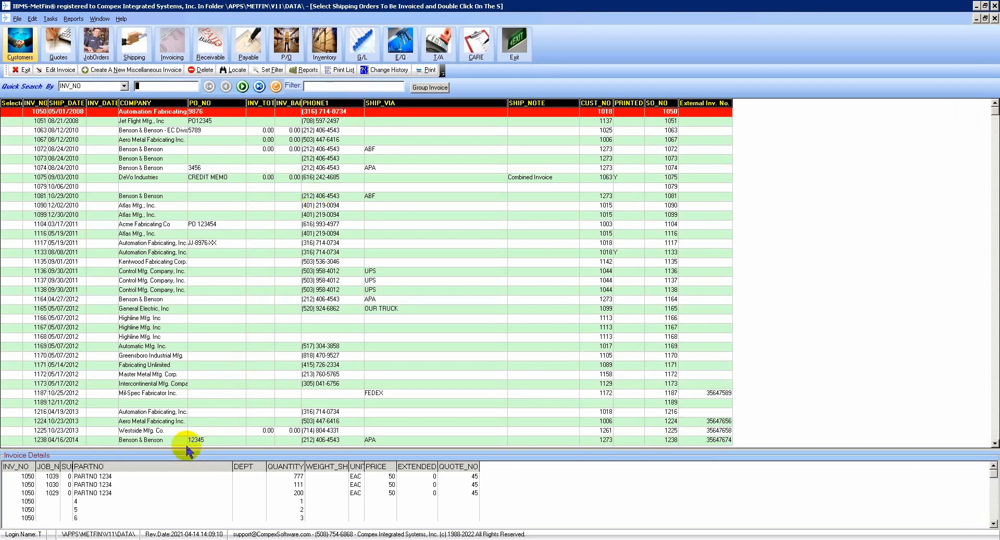
click(259, 87)
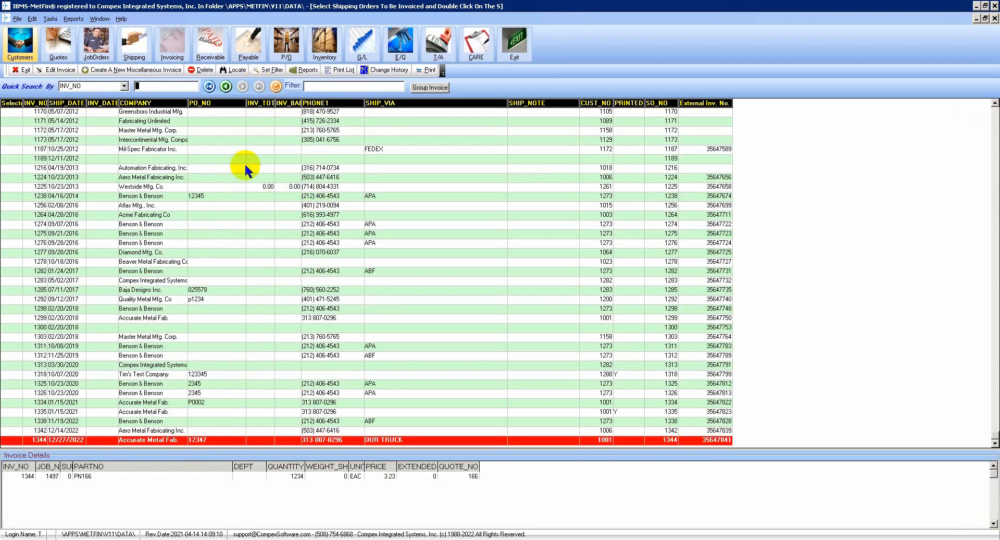
click(258, 443)
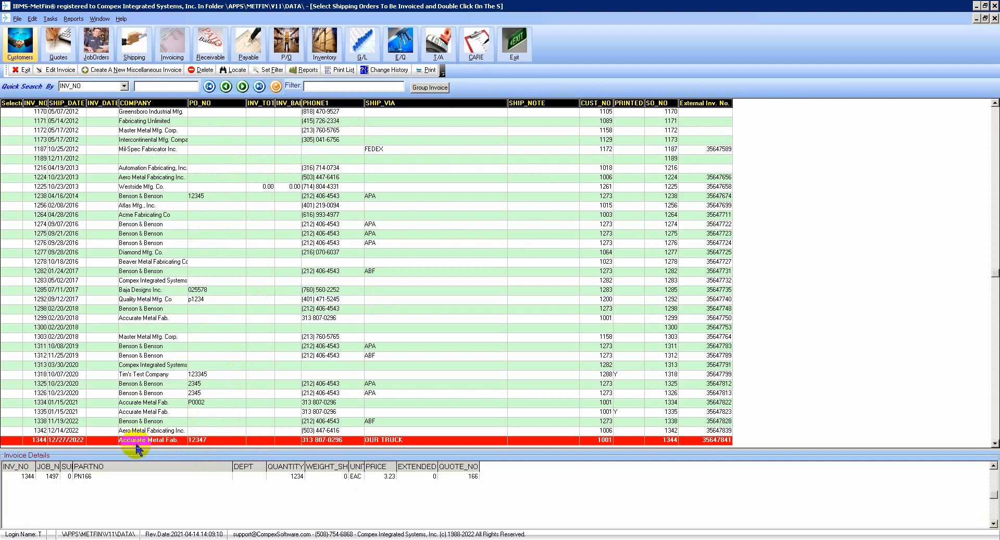
double_click(136, 442)
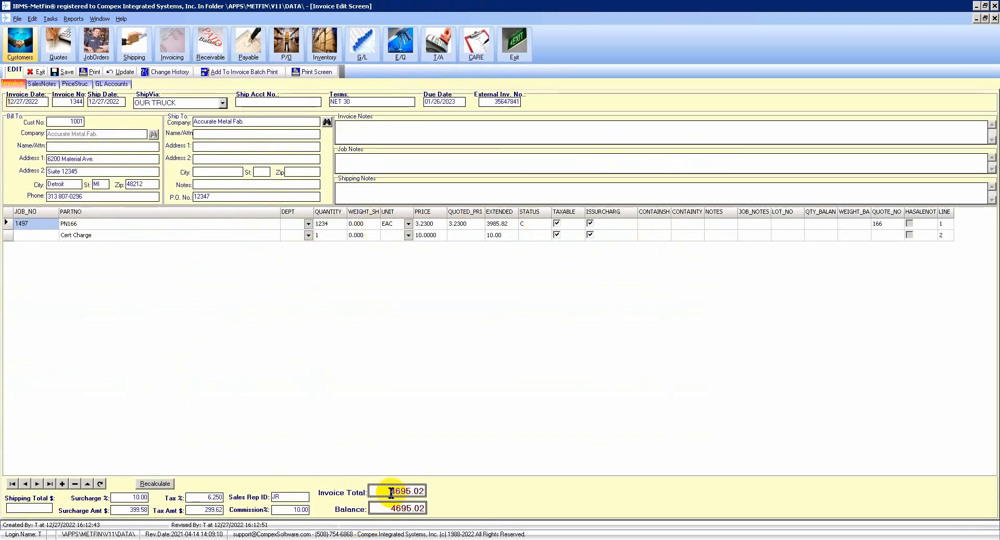
Open the Default Print Setup File under File > Open > System Files.
drag(391, 490, 437, 486)
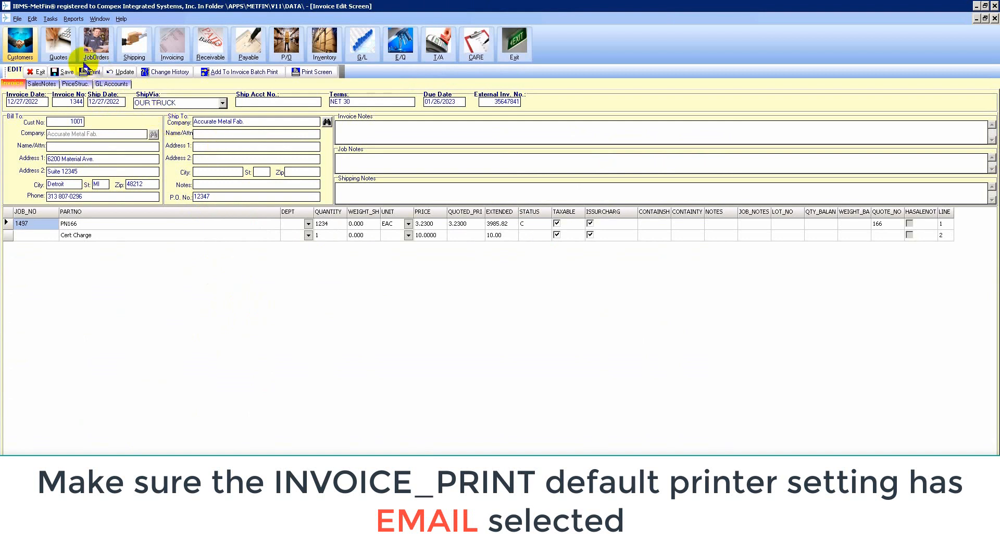
click(18, 20)
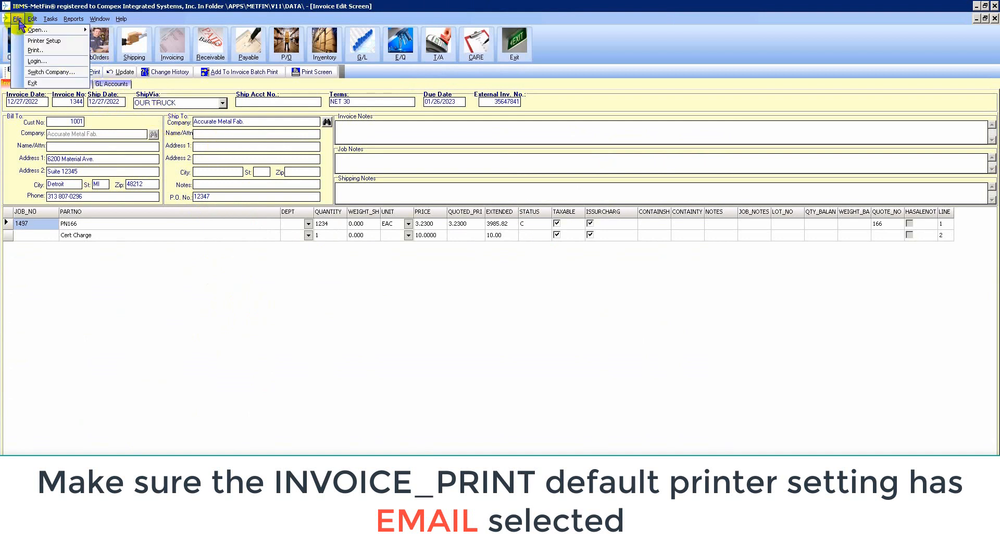
mouse_move(24, 35)
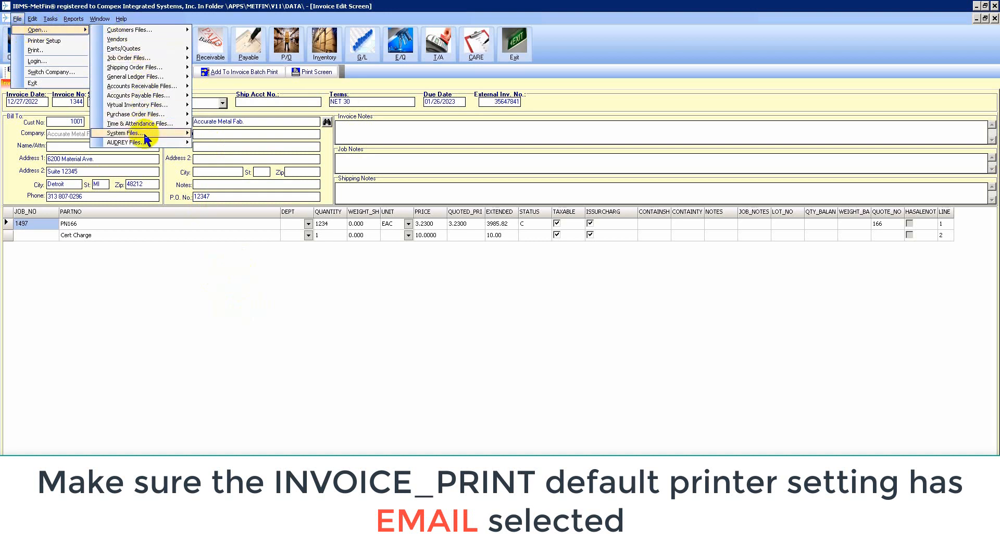
mouse_move(148, 137)
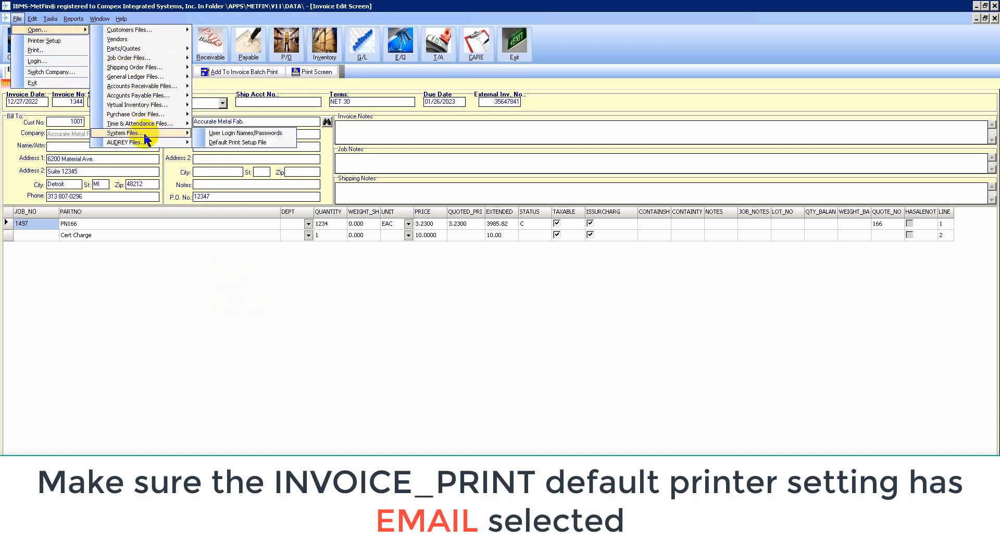
click(235, 145)
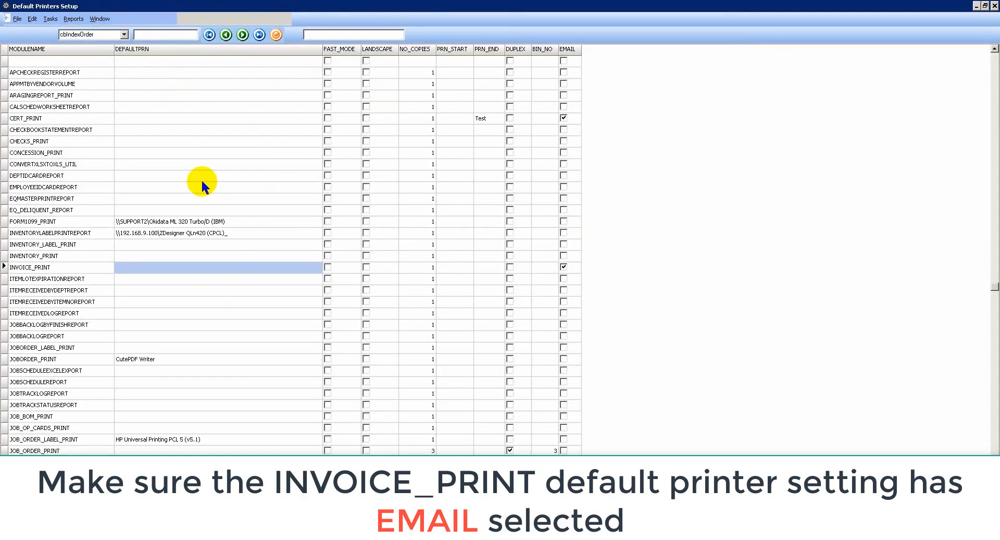
Confirm the INVOICE_PRINT module has its EMAIL box ticked, then close Default Printers Setup.
click(43, 245)
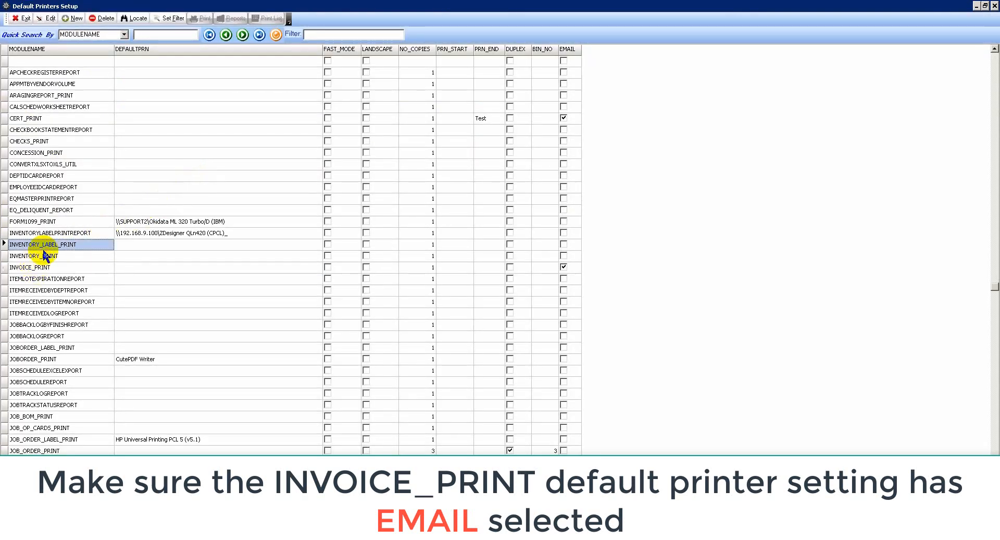
click(39, 268)
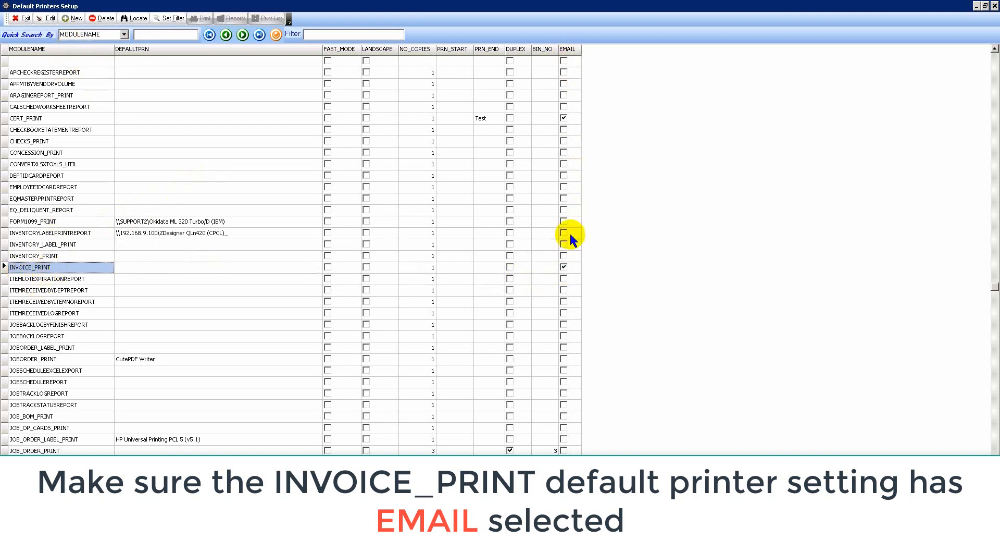
click(569, 265)
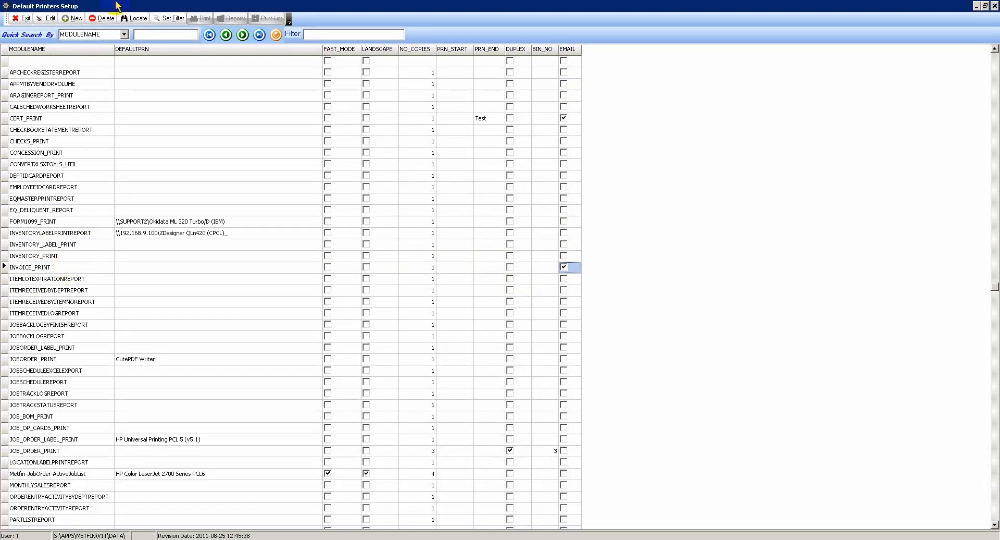
click(23, 18)
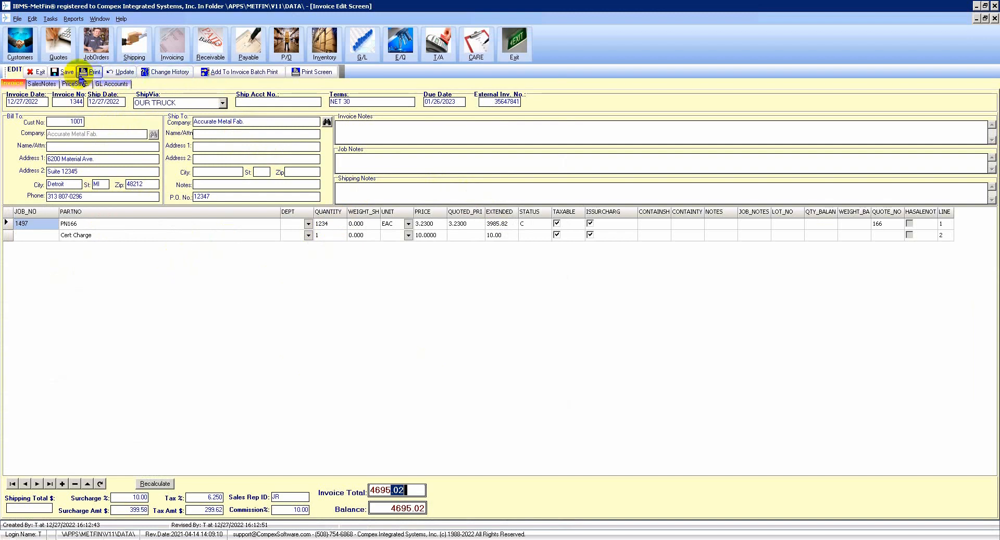
E-mail invoice 1344 as a batch with Email Document ticked, clear the batch file, and return to A.U.D.R.E.Y.
click(96, 73)
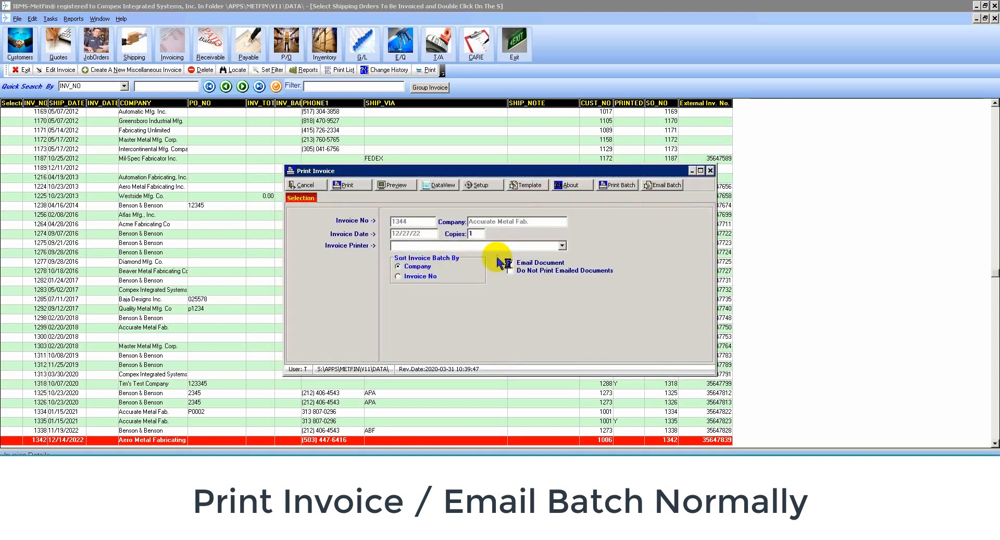
click(510, 262)
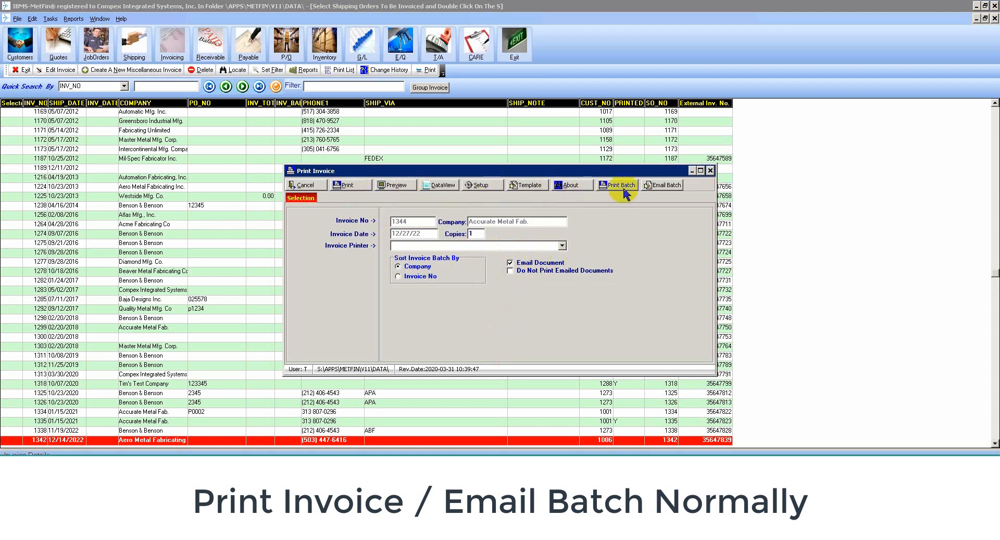
click(664, 186)
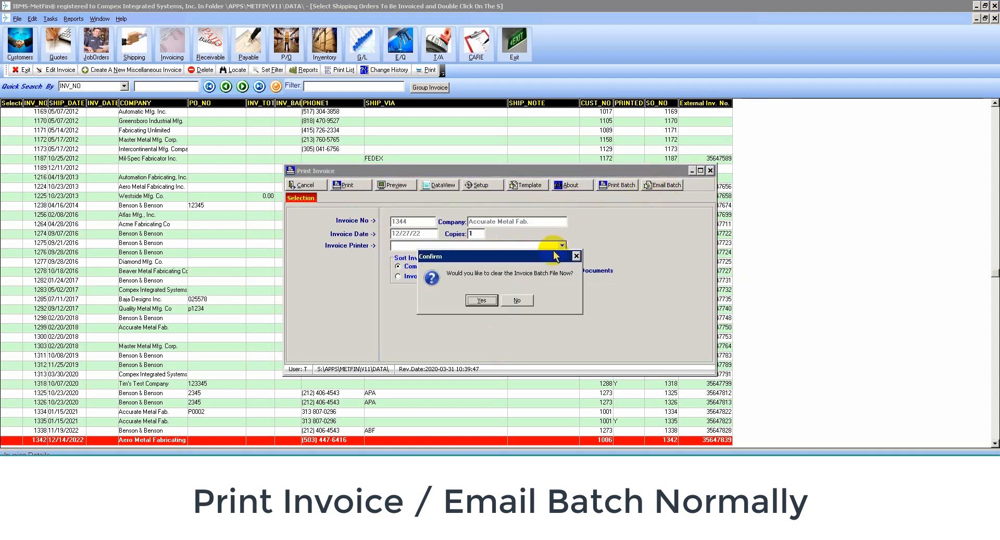
click(481, 301)
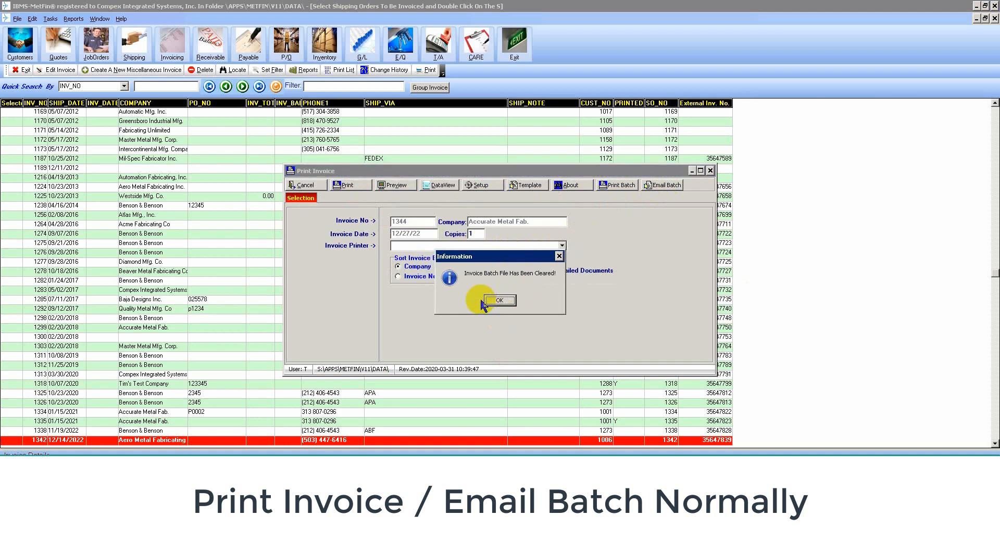
click(499, 300)
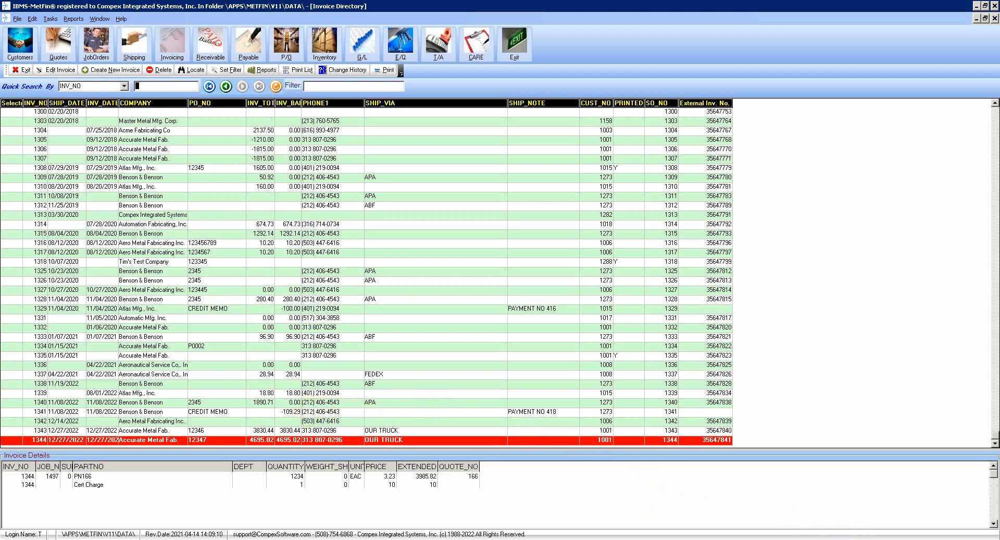
key(alt+Tab)
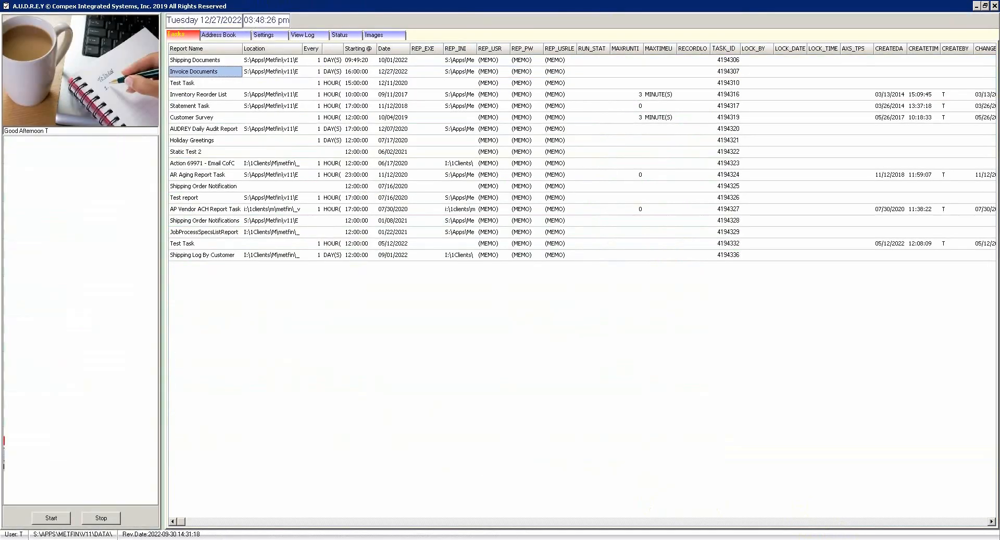
Launch the Invoice Documents task manually from its Scheduled Task tab, then close the task editor.
click(347, 354)
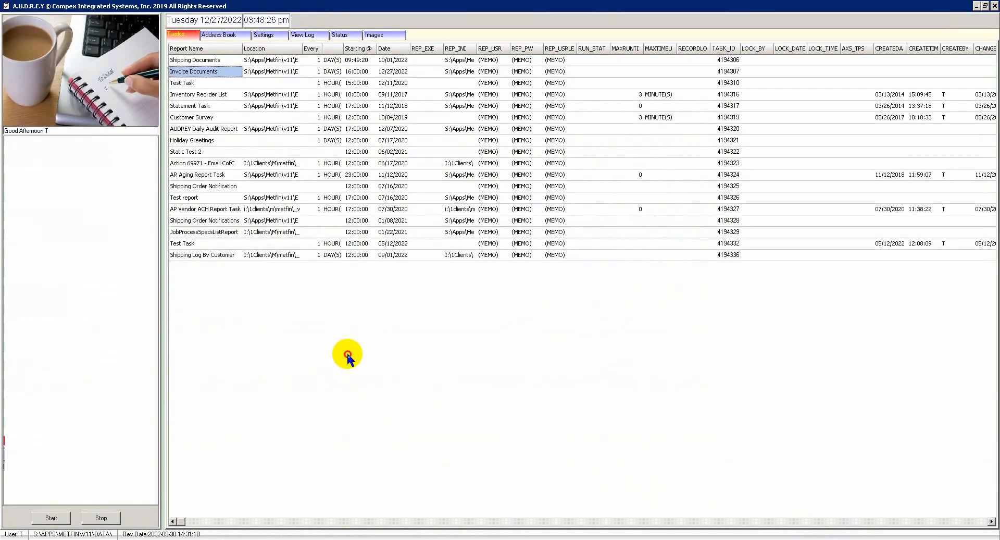
double_click(218, 72)
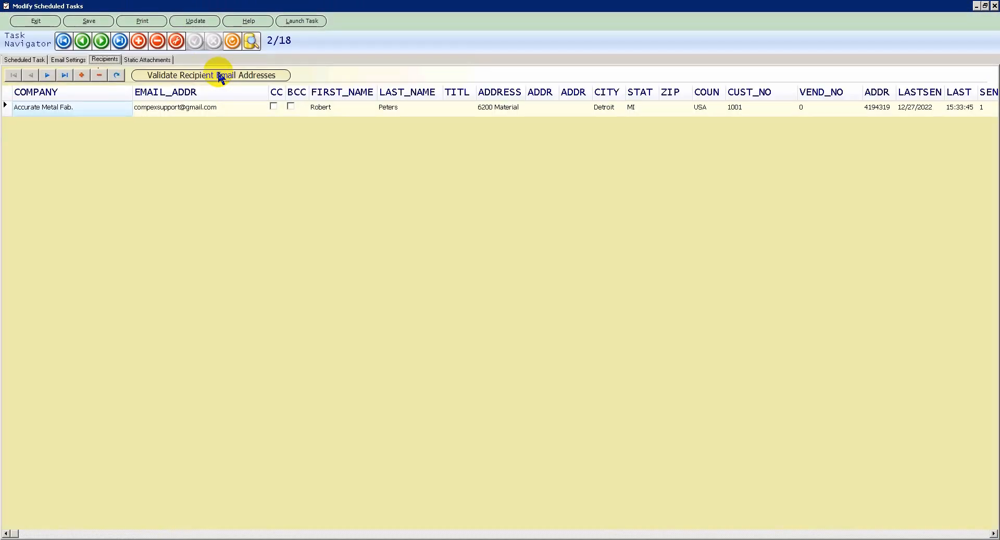
click(29, 60)
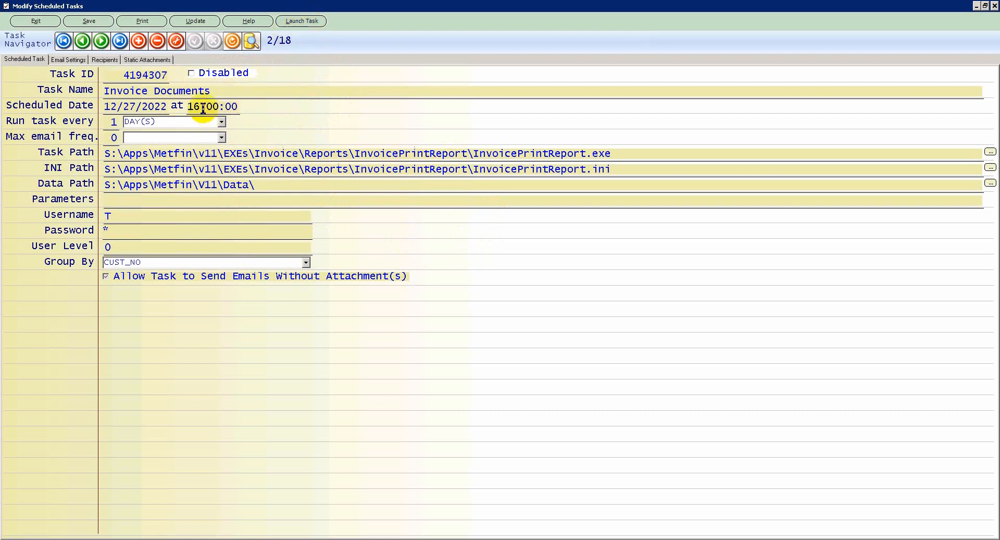
drag(201, 106, 182, 107)
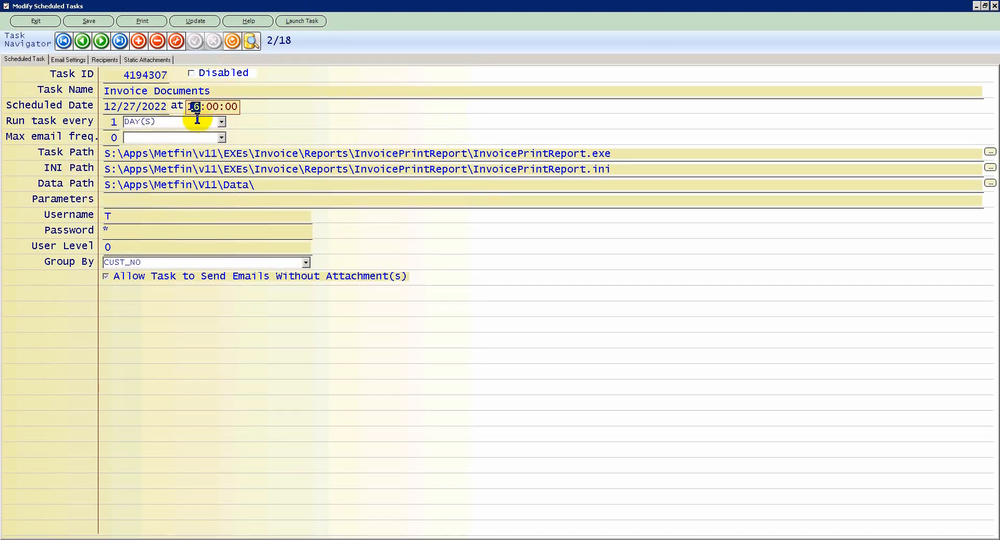
click(214, 106)
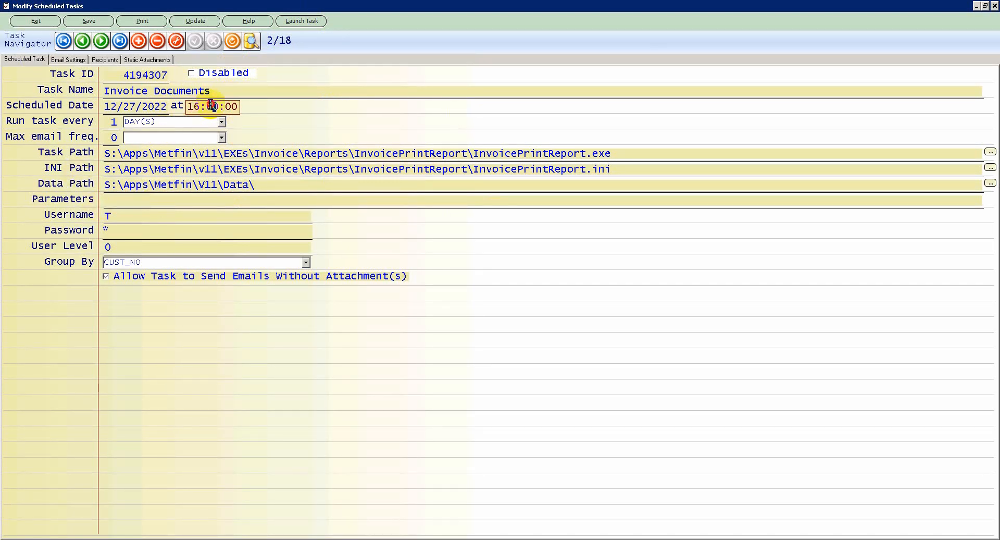
click(299, 22)
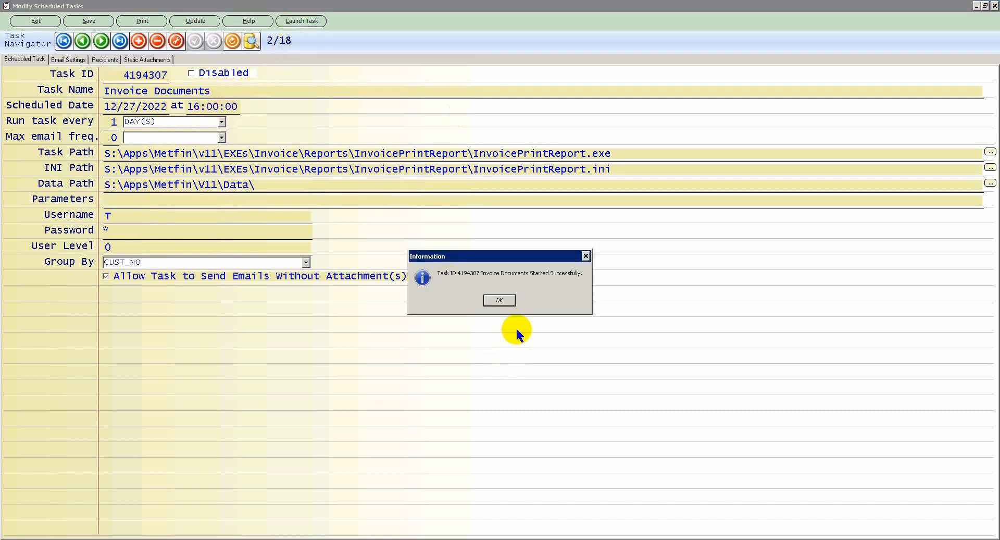
click(503, 301)
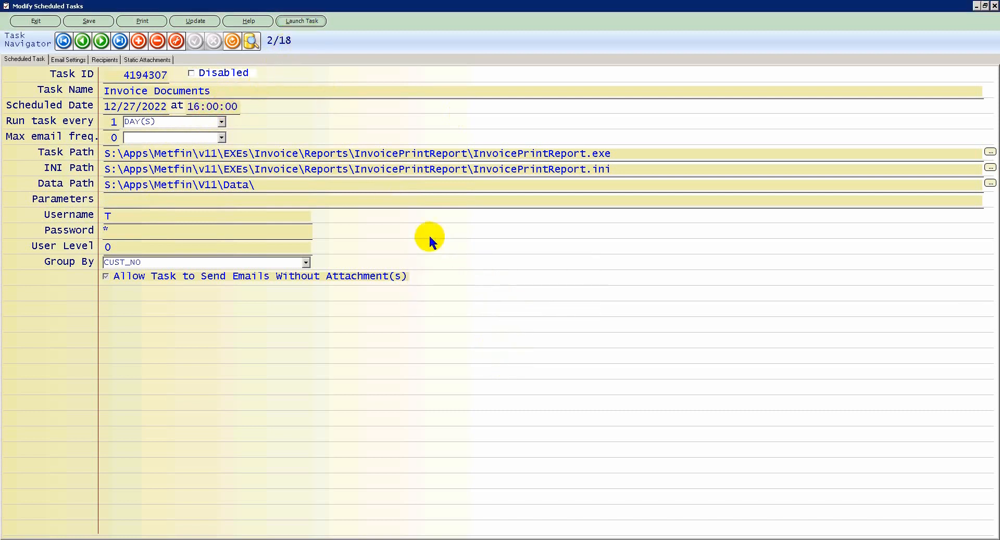
click(44, 22)
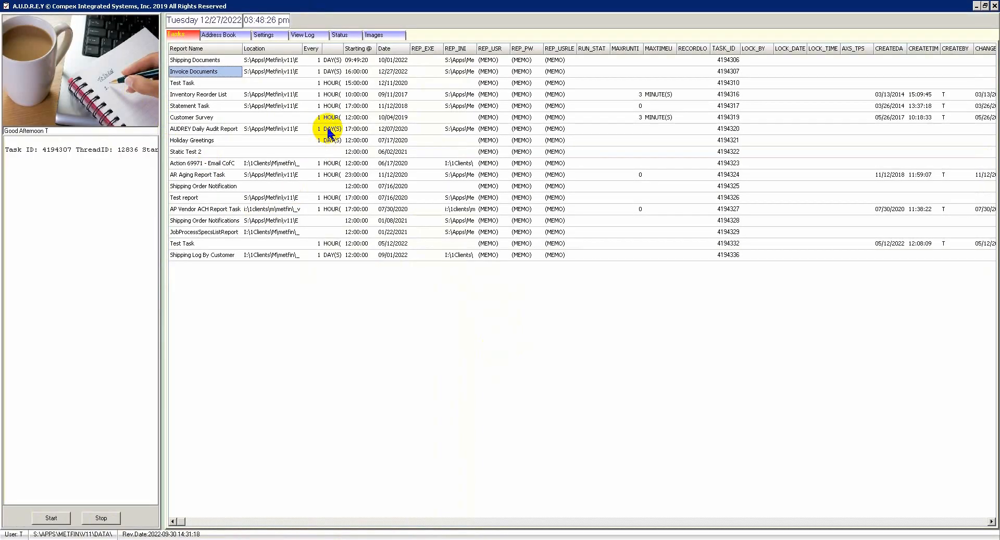
Read the Status log lines showing the email sent for CUST_NO 1001 and Invoice_1344 deleted.
click(346, 36)
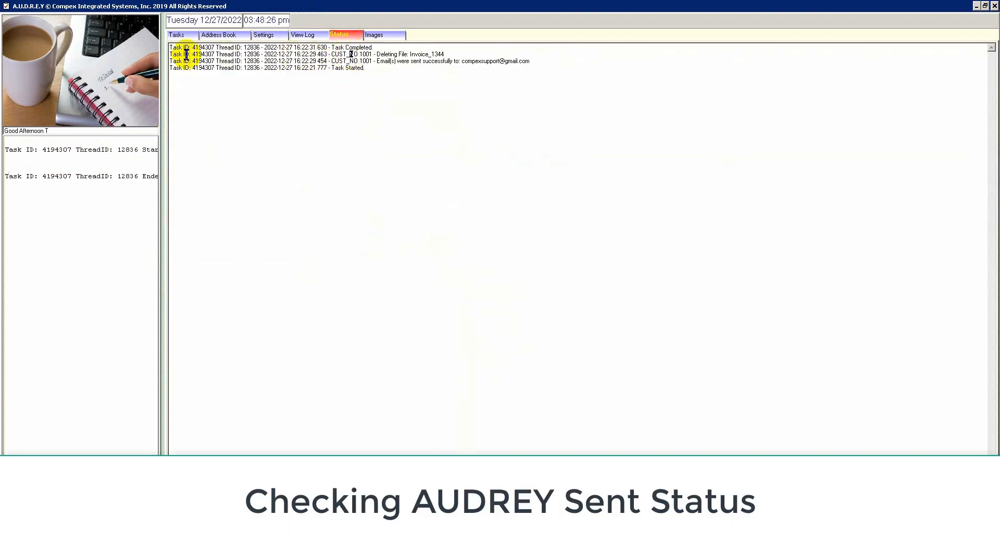
click(177, 34)
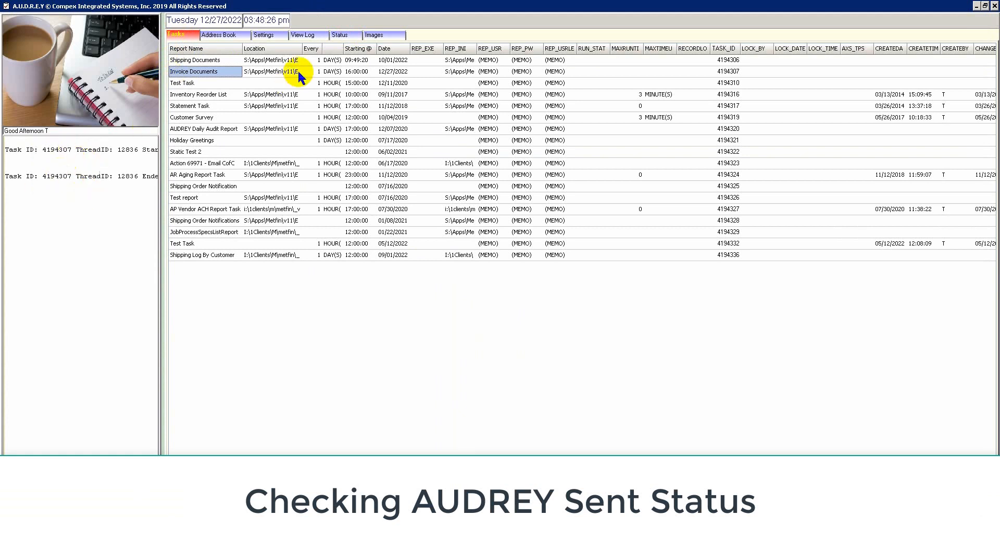
click(344, 36)
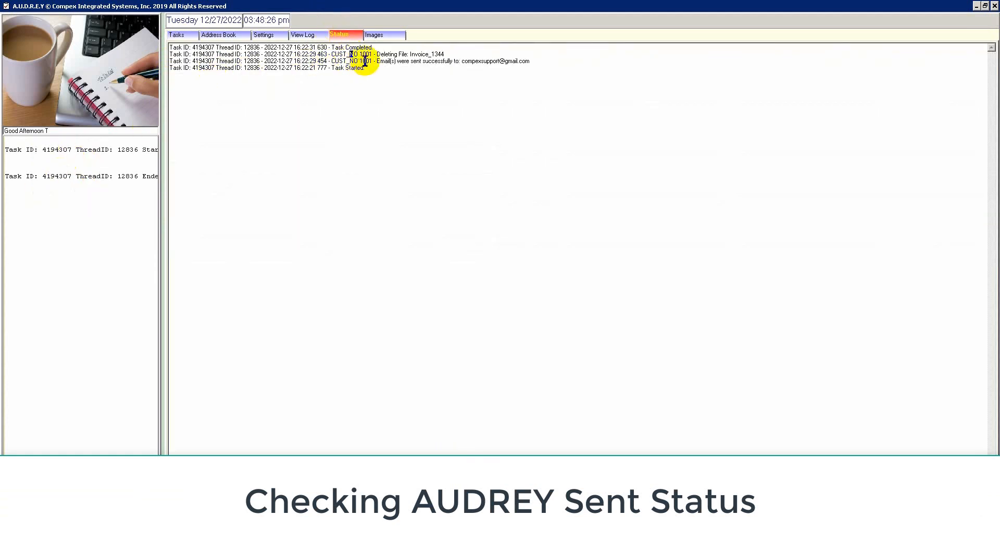
drag(378, 61, 563, 65)
click(382, 67)
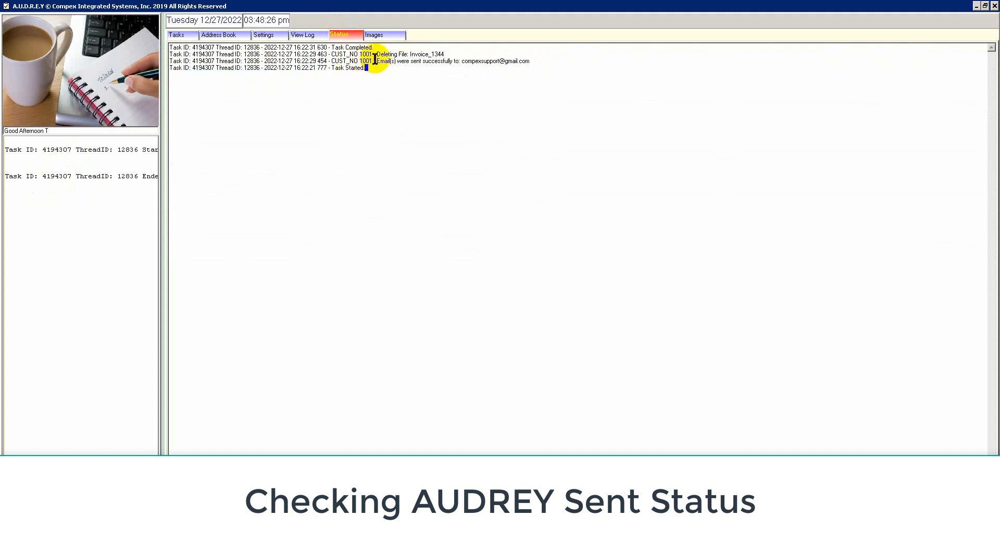
drag(375, 61, 346, 60)
drag(446, 54, 410, 54)
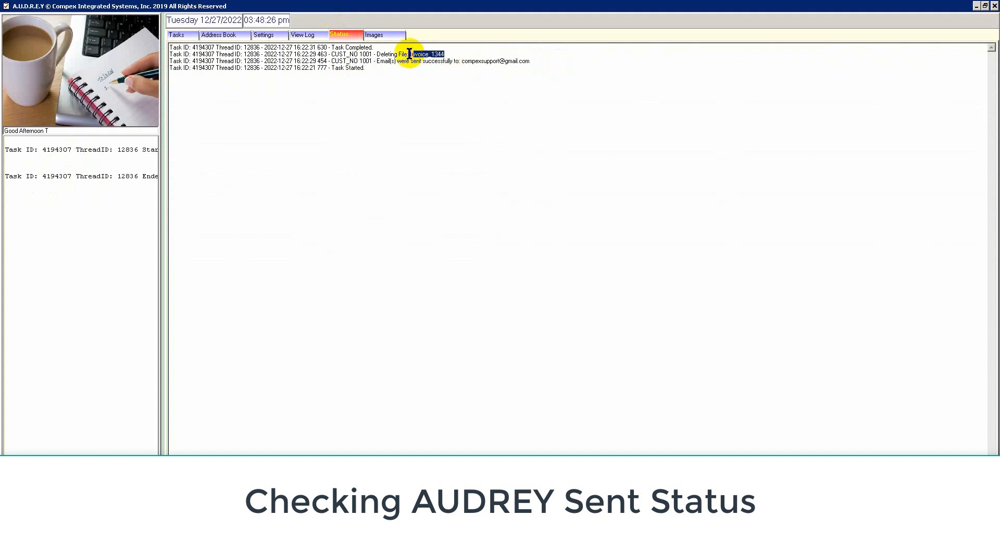
click(619, 531)
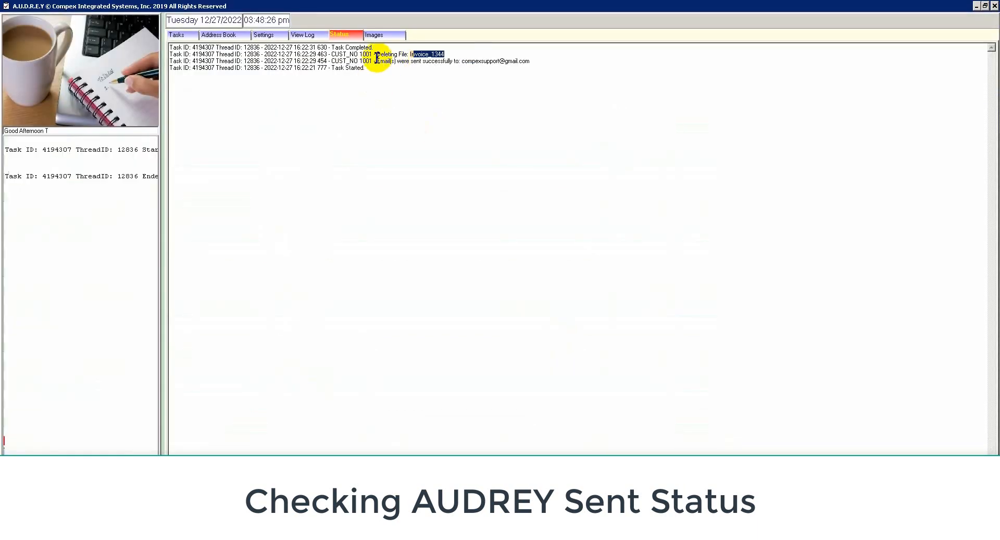
drag(371, 68, 170, 47)
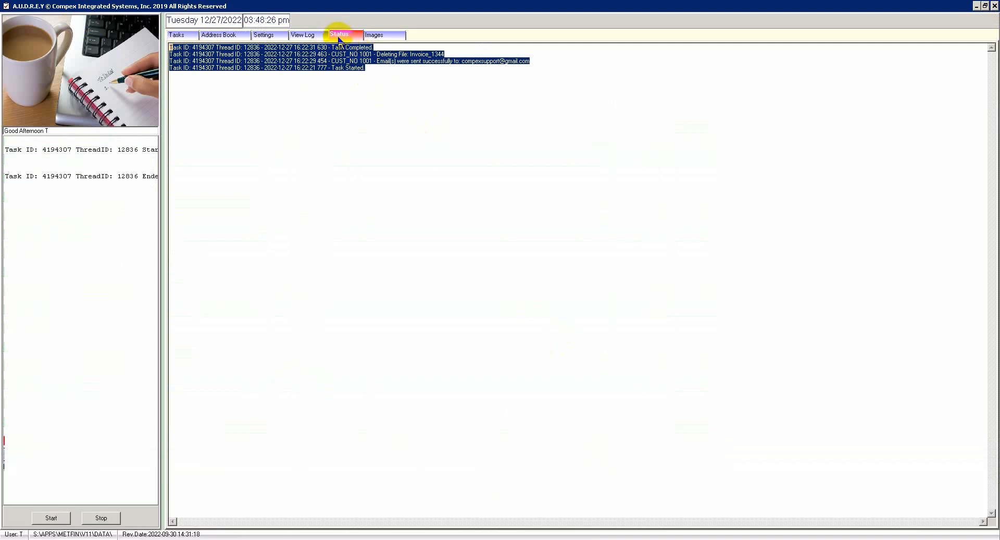
click(339, 36)
click(379, 71)
key(shift+Up)
key(shift+Up)
key(shift+Up)
key(shift+Up)
Check the last rows of the View Log run history, then review the Status log again.
click(307, 36)
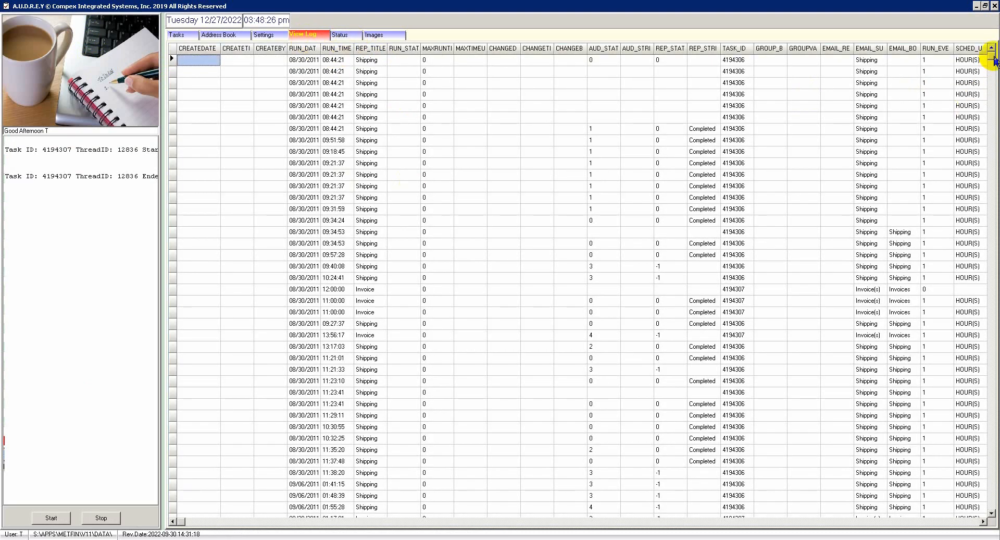
drag(993, 60, 992, 508)
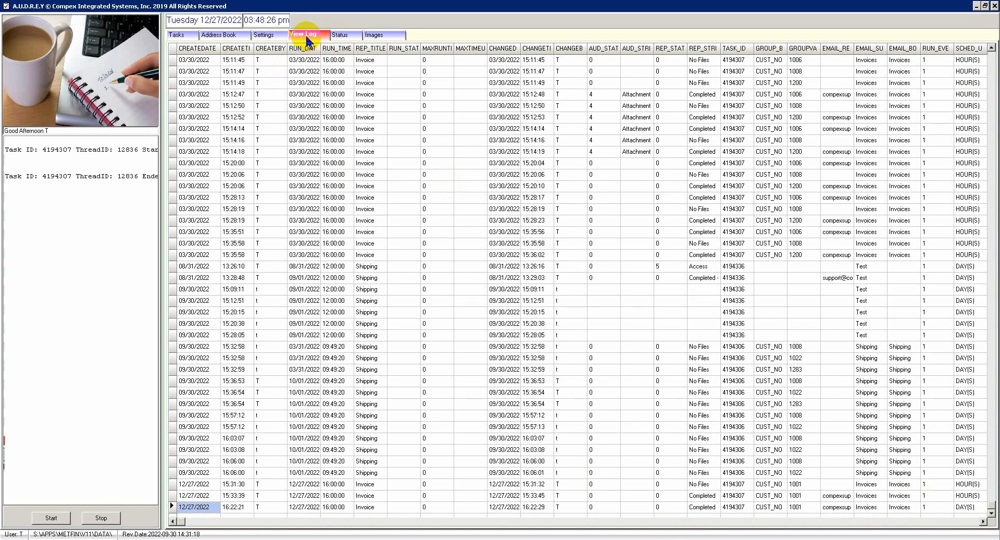
click(339, 35)
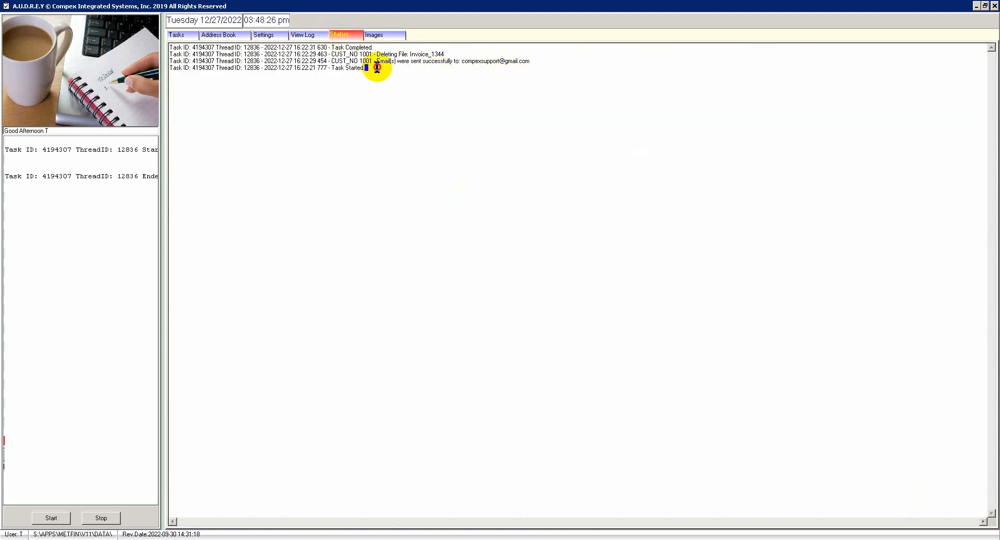
drag(375, 68, 119, 42)
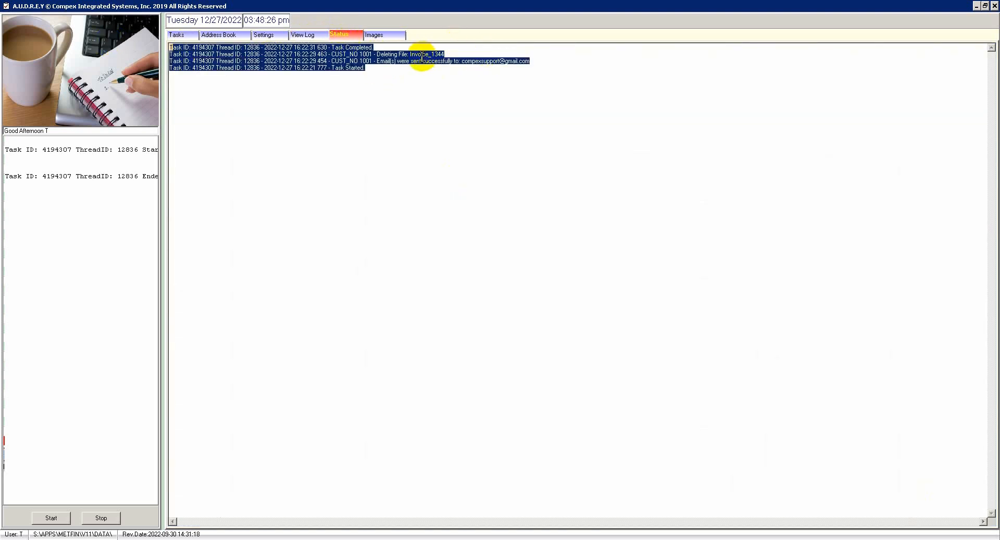
click(405, 62)
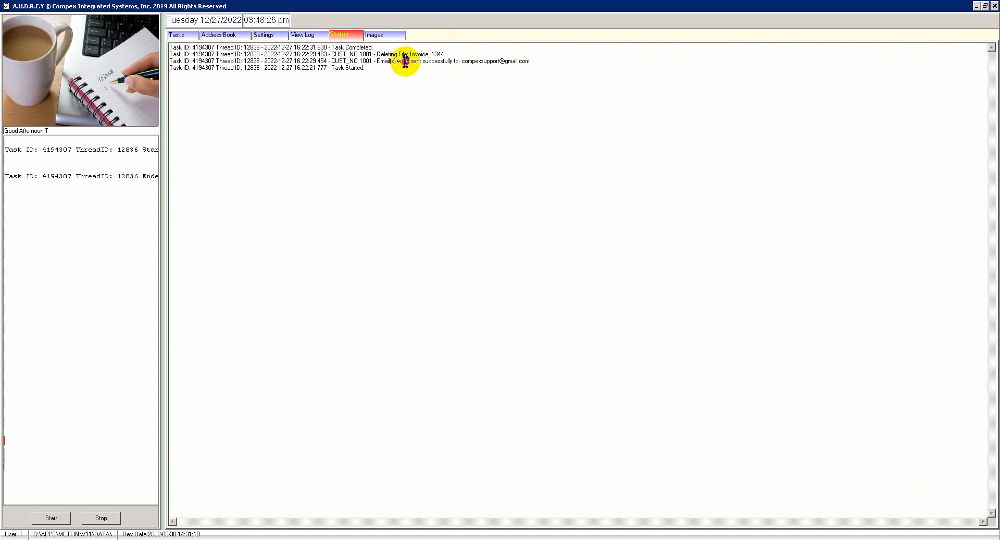
double_click(533, 61)
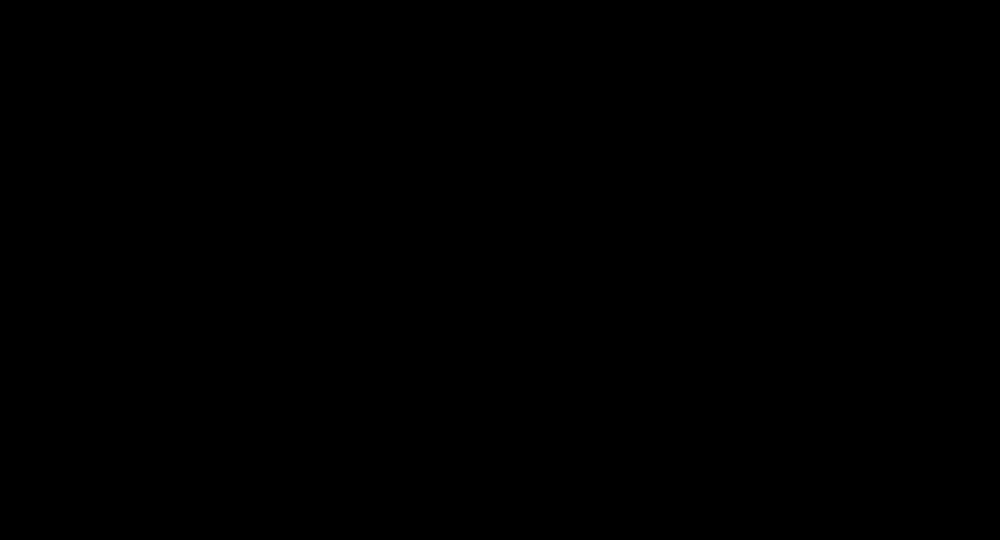
Read the Invoice_1344 email in Thunderbird and open its Invoice_1344.PDF attachment in Microsoft Edge.
click(586, 254)
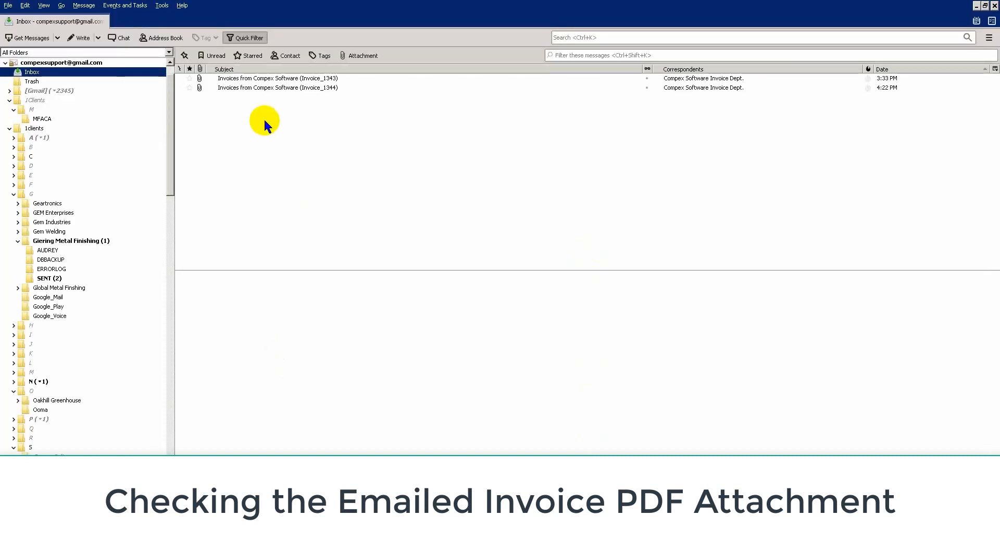
click(344, 87)
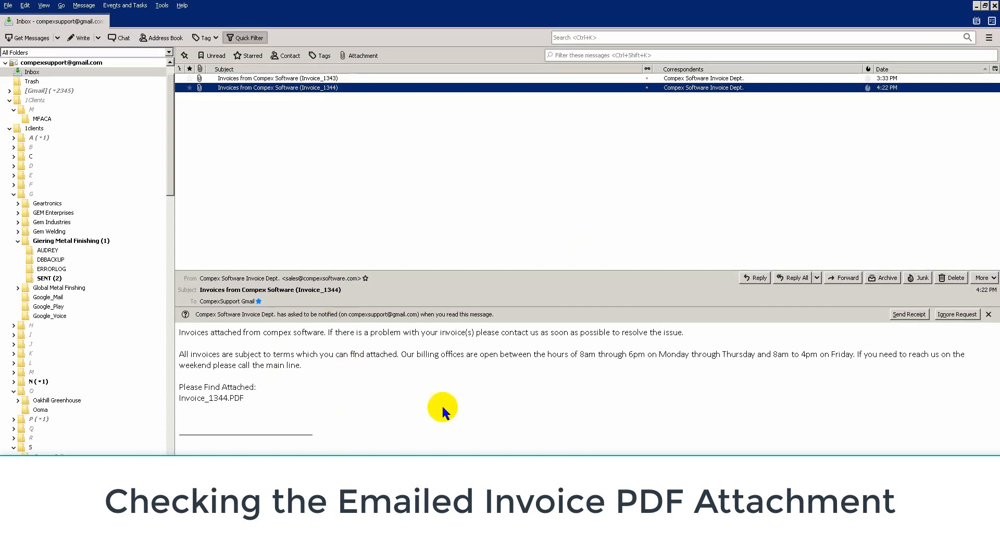
click(179, 329)
drag(179, 329, 250, 430)
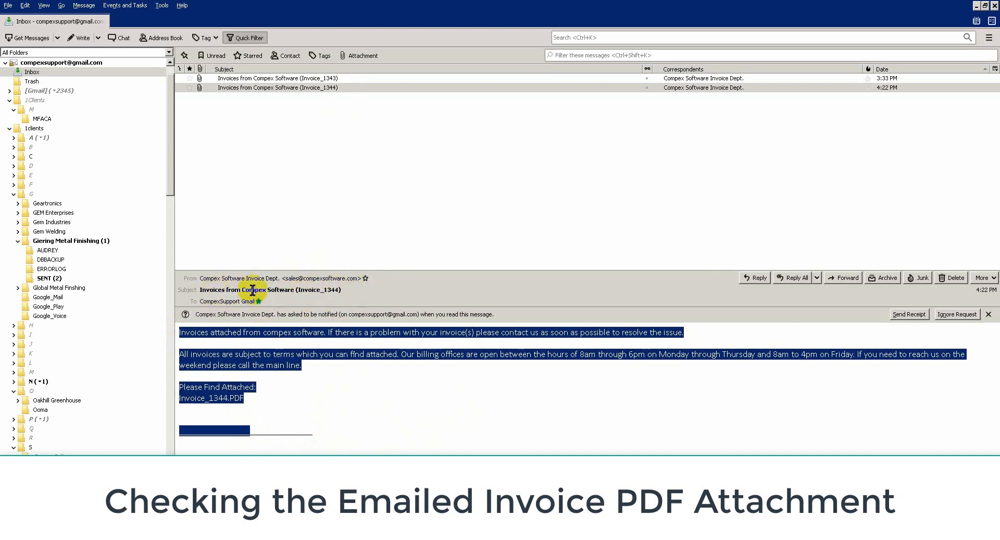
click(419, 381)
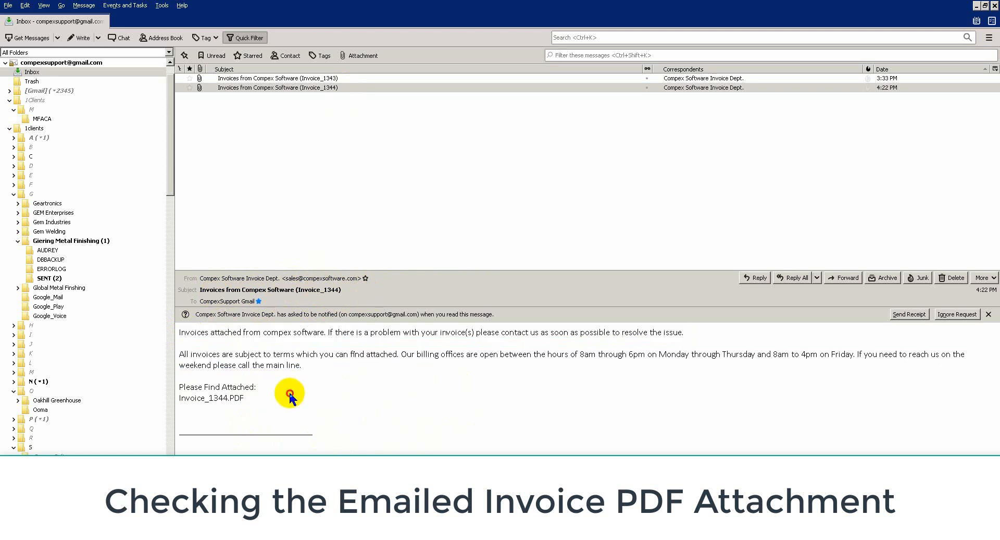
drag(290, 397, 179, 328)
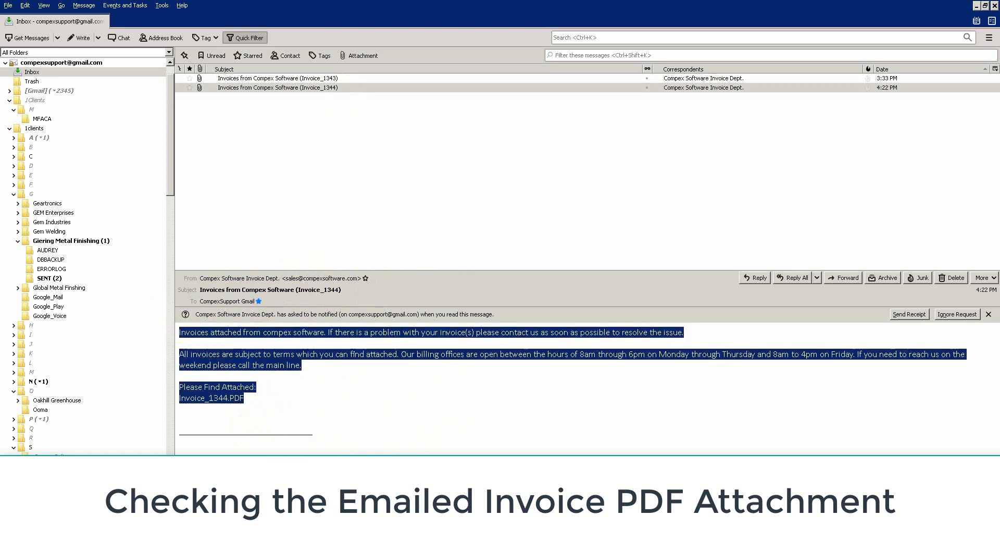
click(255, 522)
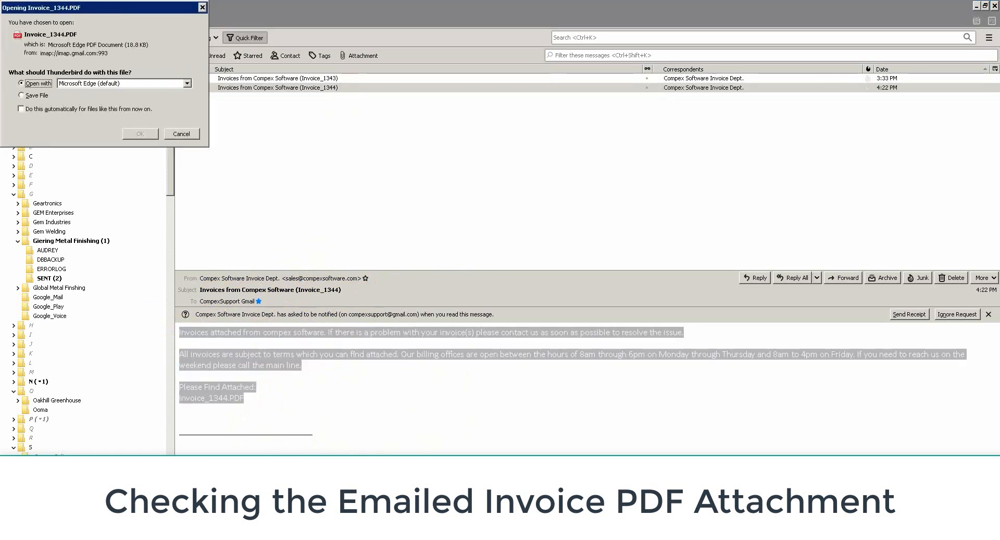
click(139, 134)
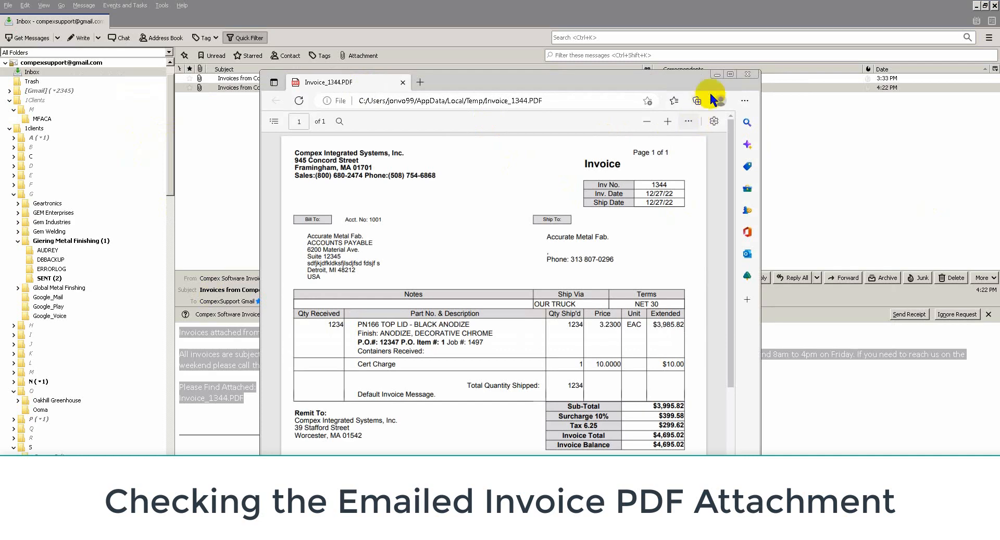
Maximize the PDF, highlight the $4,695.02 total and balance, then go back to MetFin's Invoice Directory.
click(730, 74)
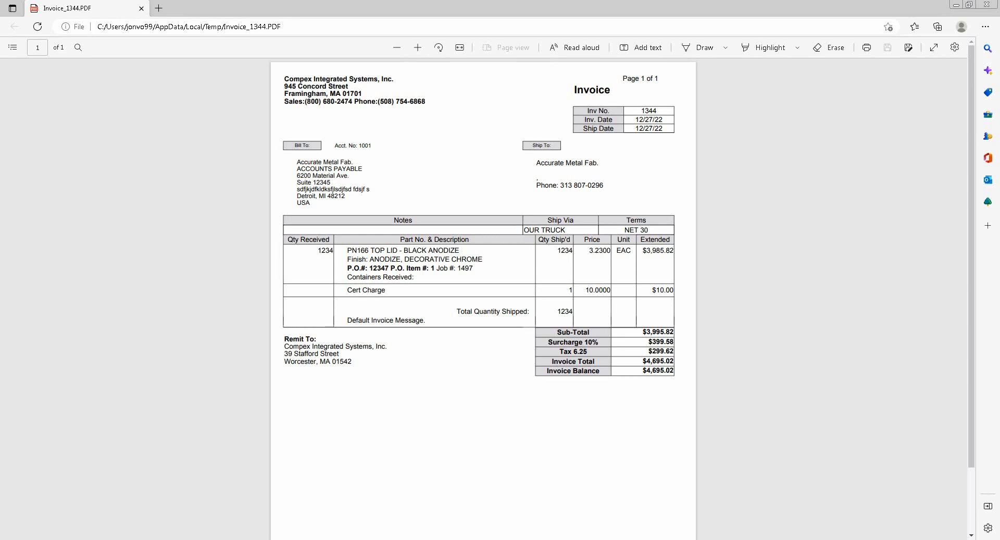
click(661, 374)
drag(661, 374, 647, 372)
click(646, 539)
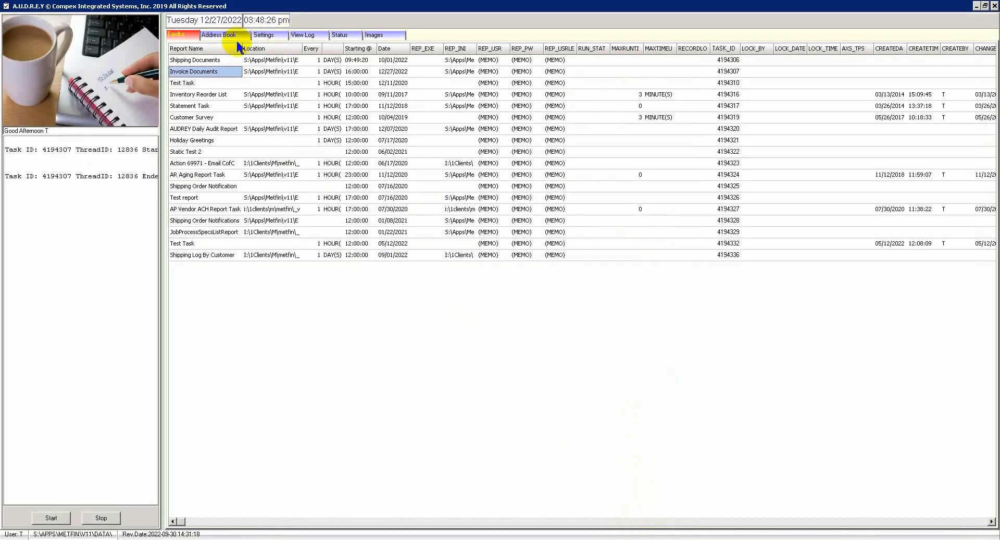
click(218, 35)
click(632, 539)
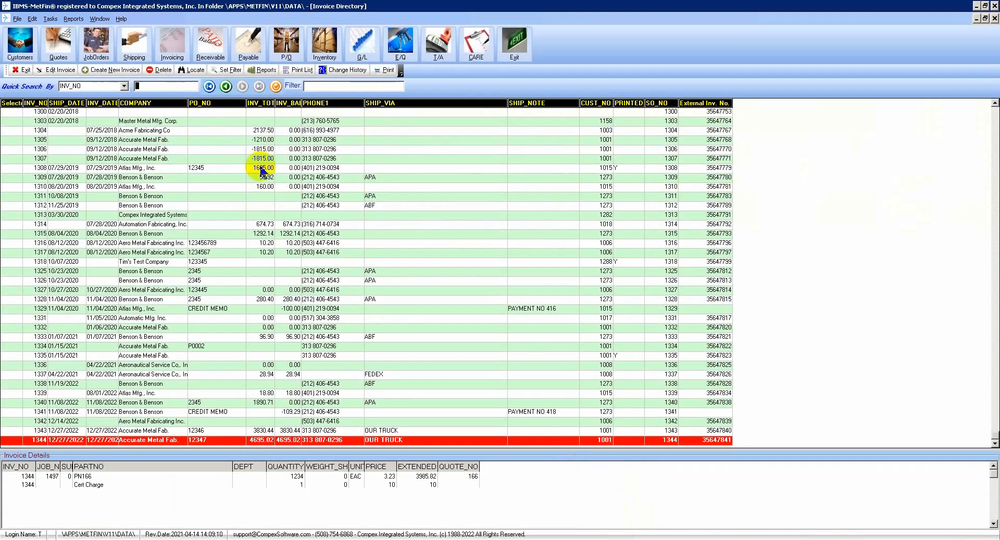